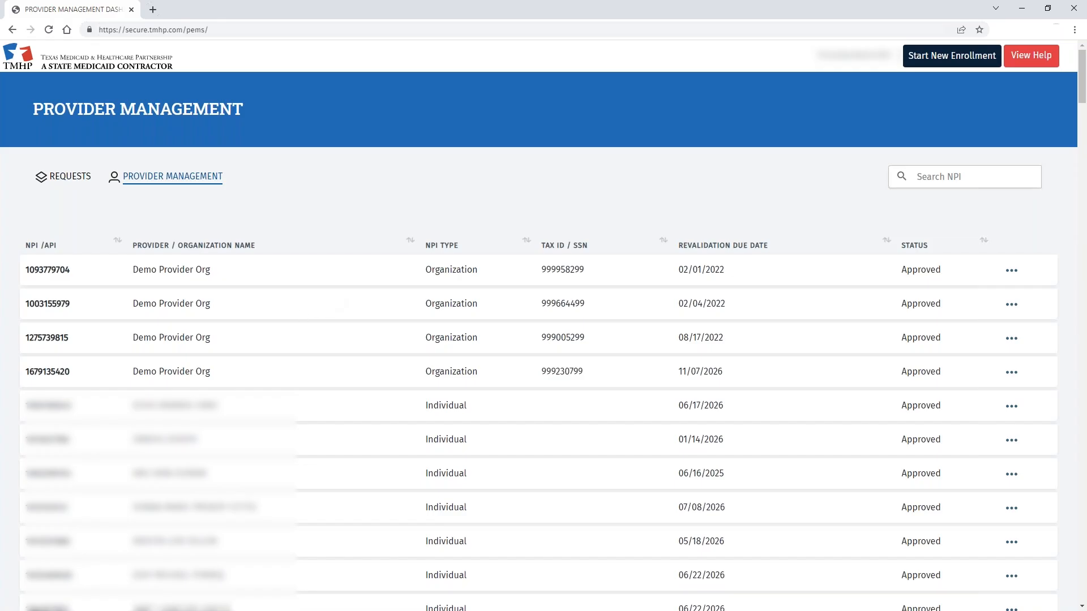
Step: Search the provider management list by the Demo Provider Org NPI
left_click(950, 177)
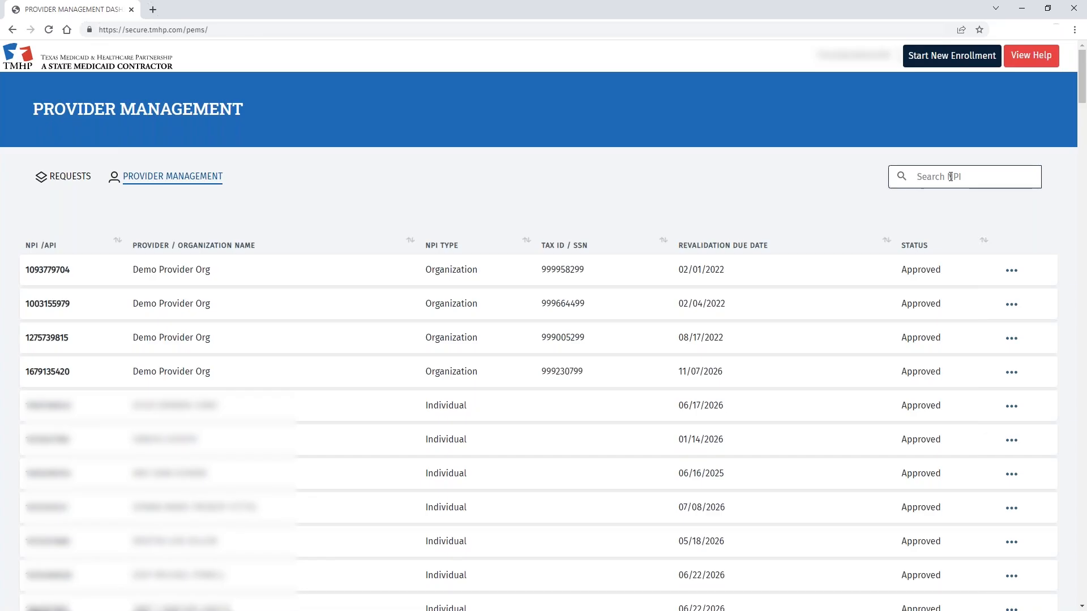
key("ctrl+v")
left_click(901, 176)
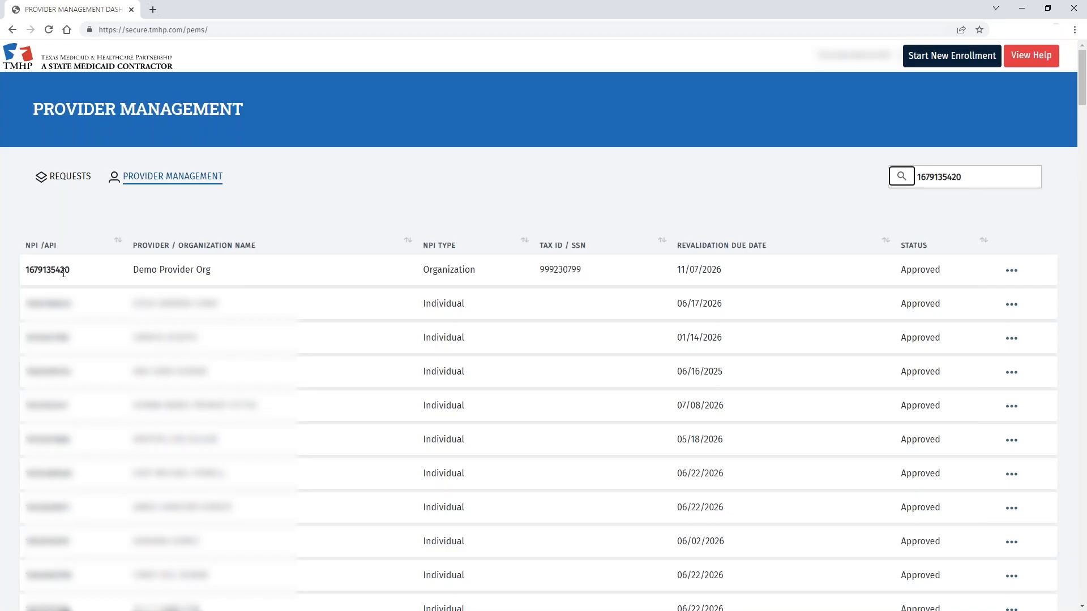
Step: View Demo Provider Org's record on Practice Location Information, scrolled to Performing Providers
left_click(1016, 271)
left_click(1013, 304)
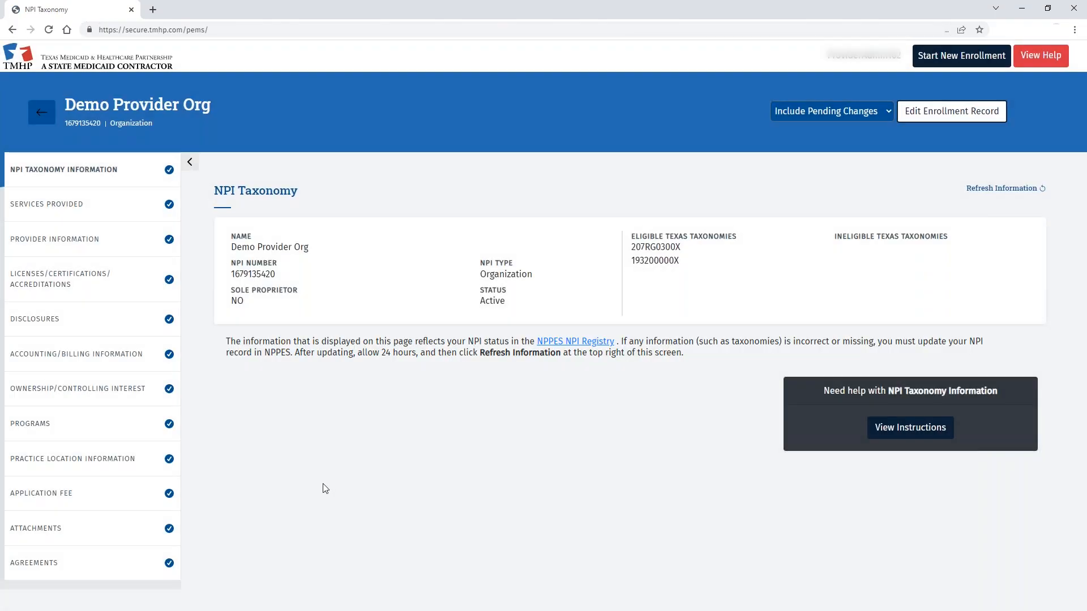
left_click(93, 461)
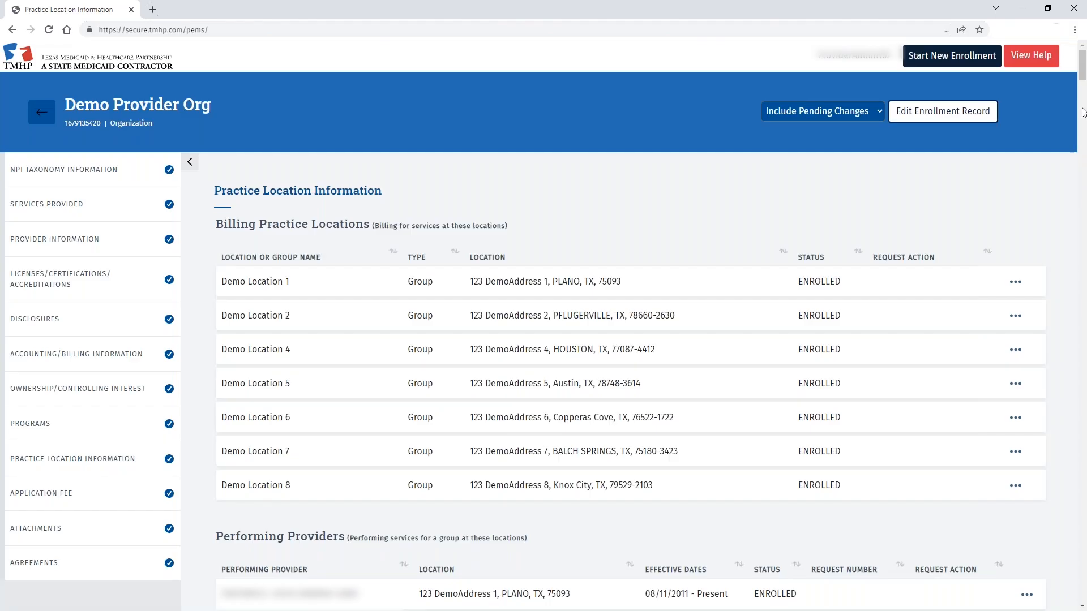
left_click_drag(1082, 78, 1083, 586)
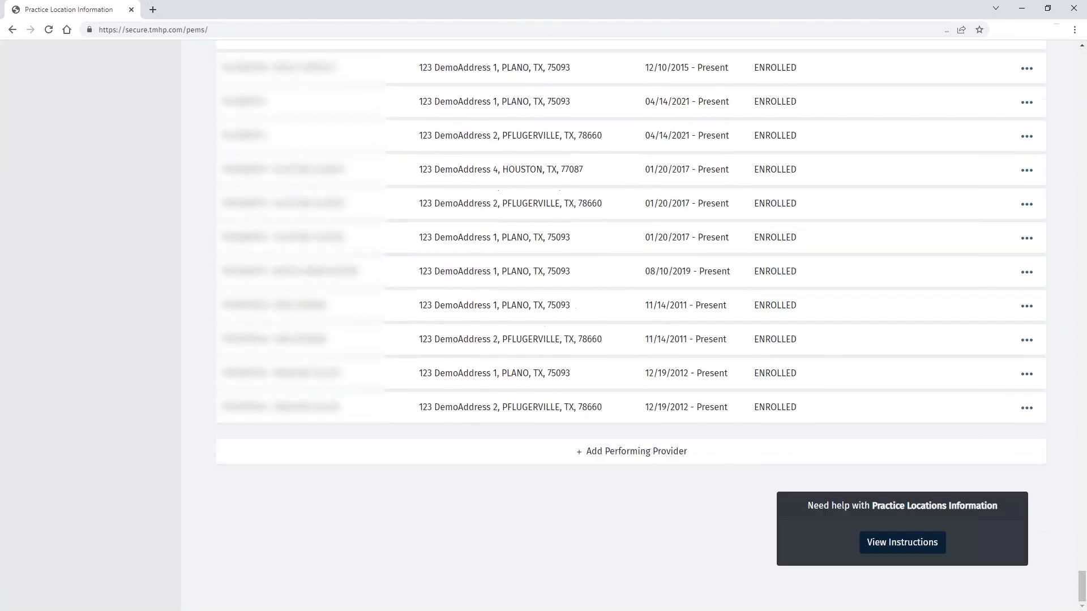
Step: Add a performing provider by pasting the individual's NPI and validating it
left_click(606, 459)
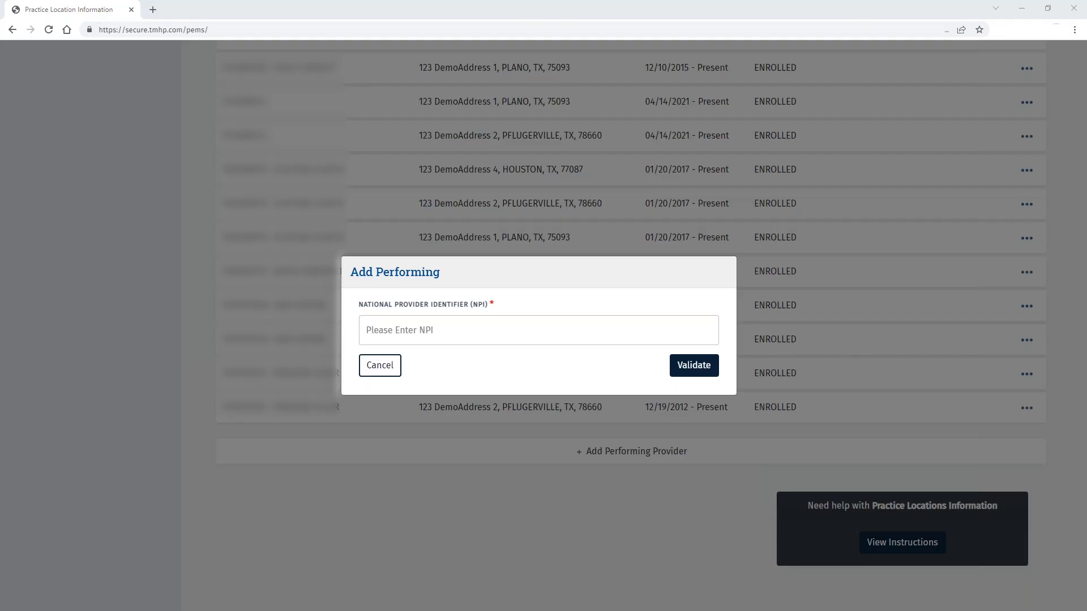
left_click(365, 328)
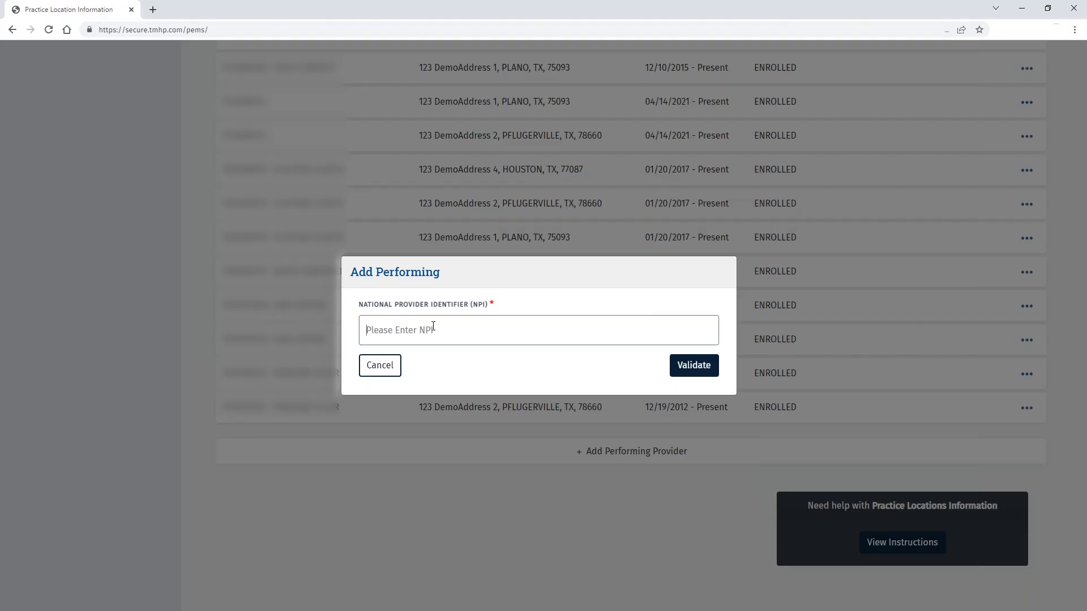
key("ctrl+v")
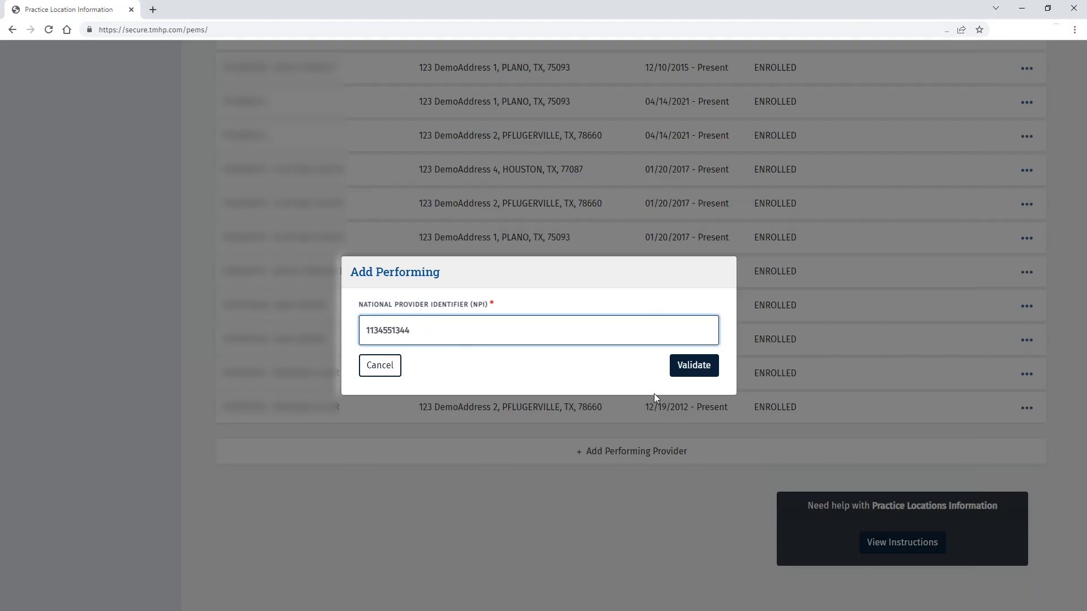
left_click(690, 365)
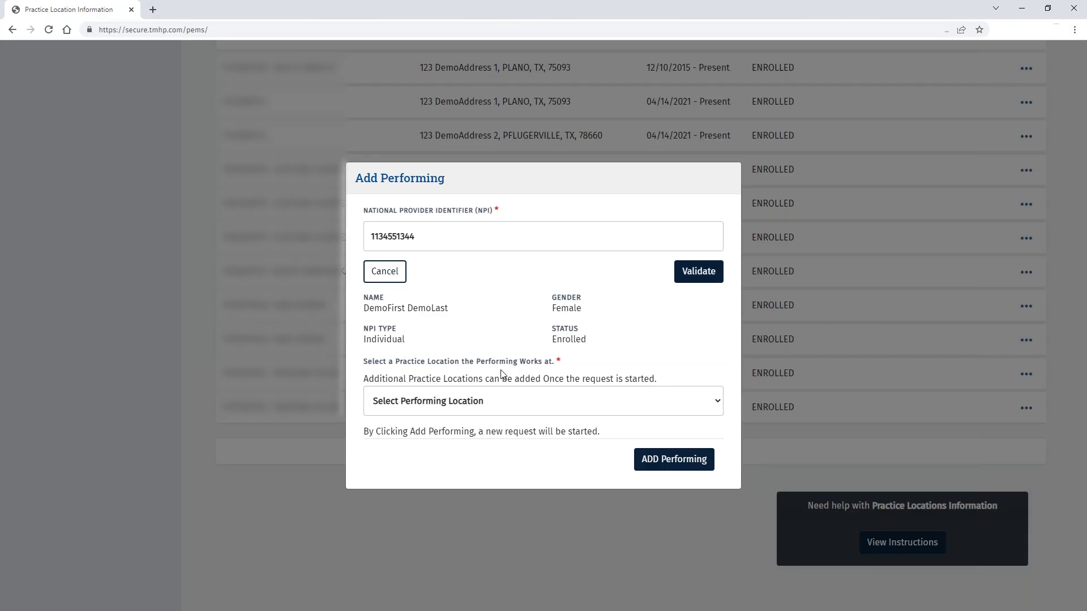
Step: Choose Demo Location 1 in Plano as the performing location and add the performer
left_click(717, 402)
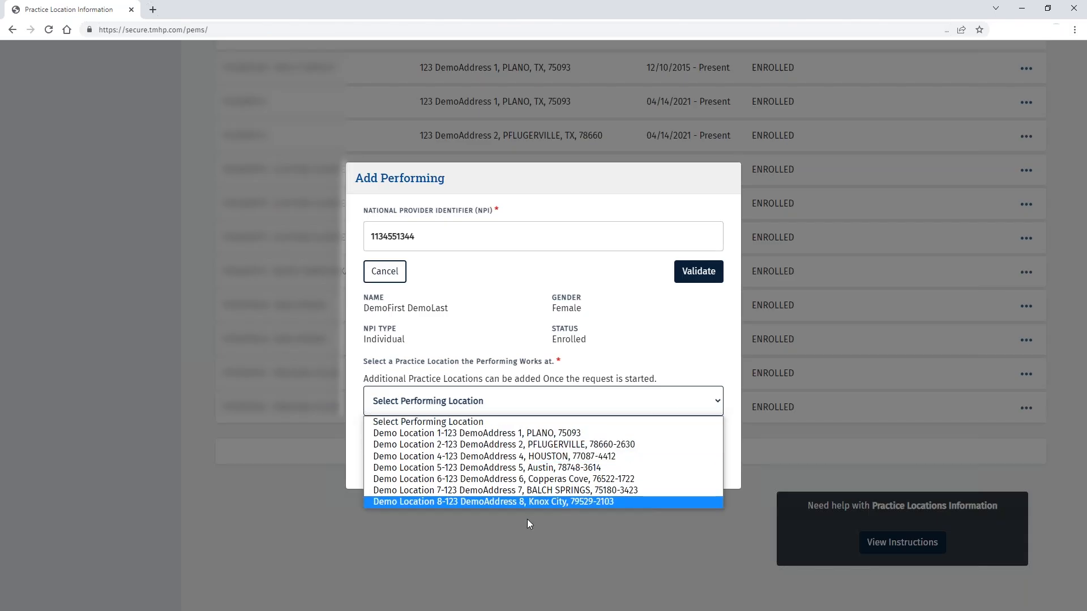
left_click(467, 434)
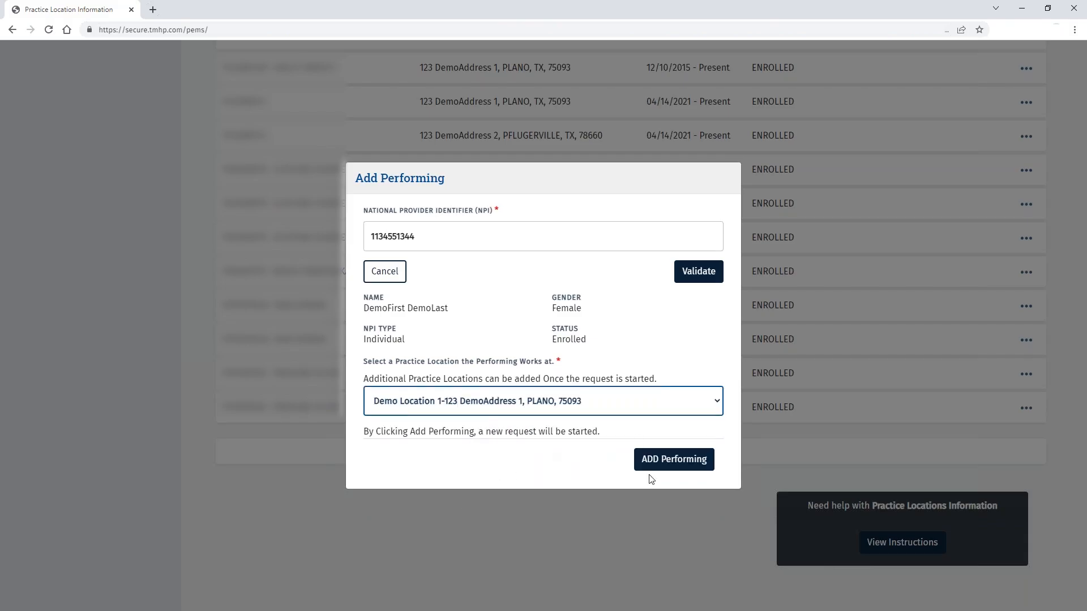
left_click(678, 464)
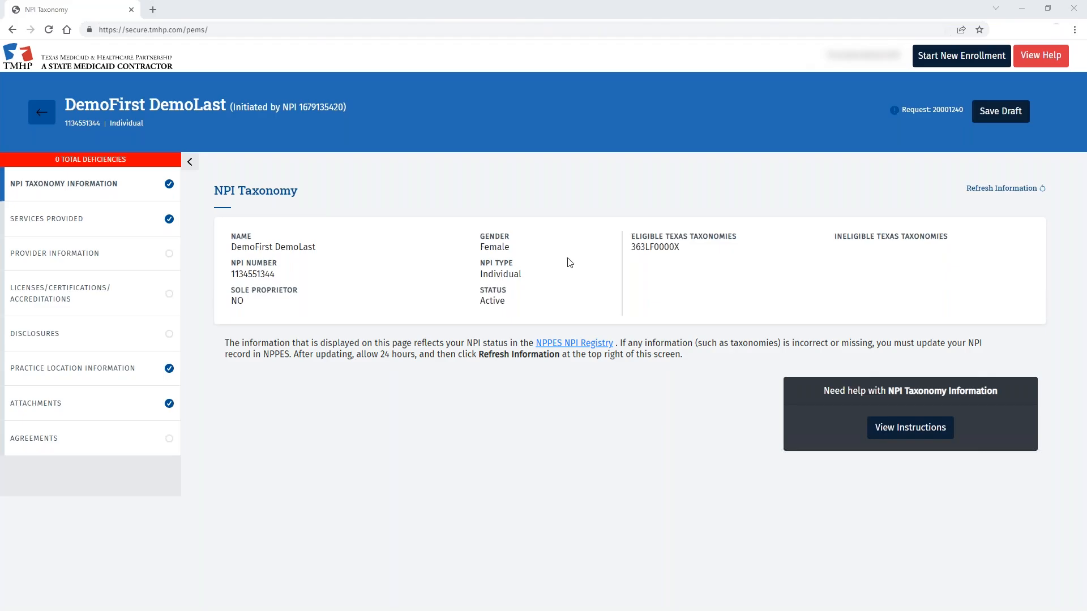
Step: Begin a new Services Provided entry marked Yes for Demo Location 2, Pflugerville
left_click(84, 219)
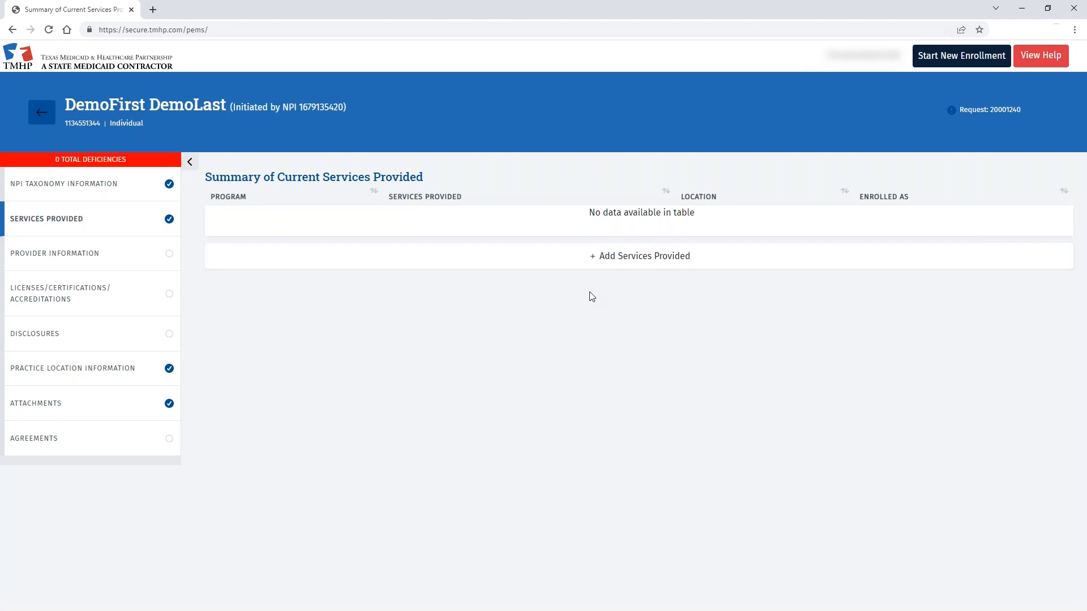
left_click(611, 260)
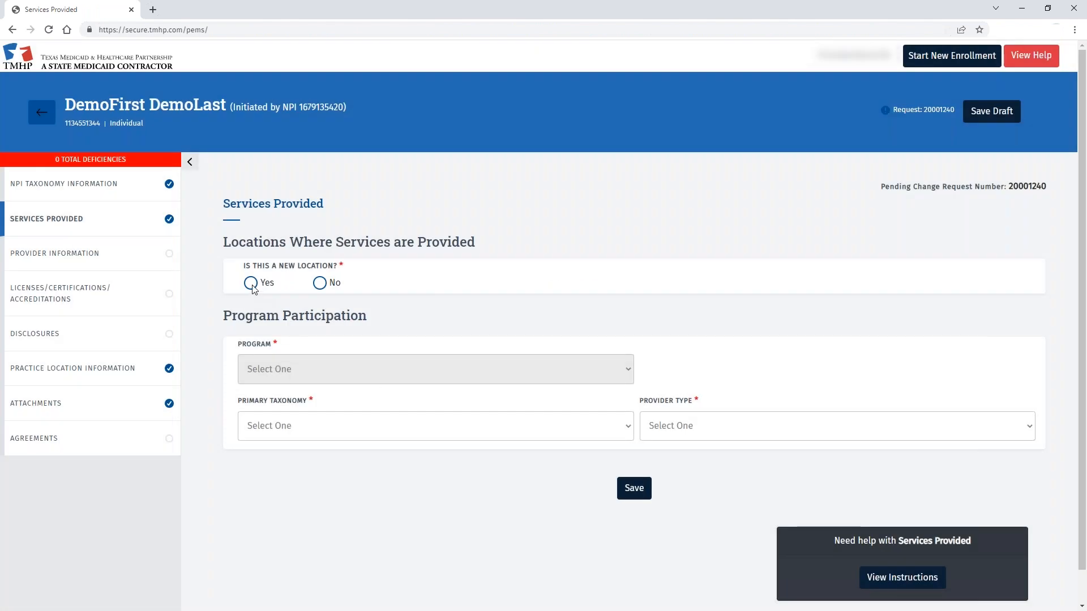
left_click(251, 283)
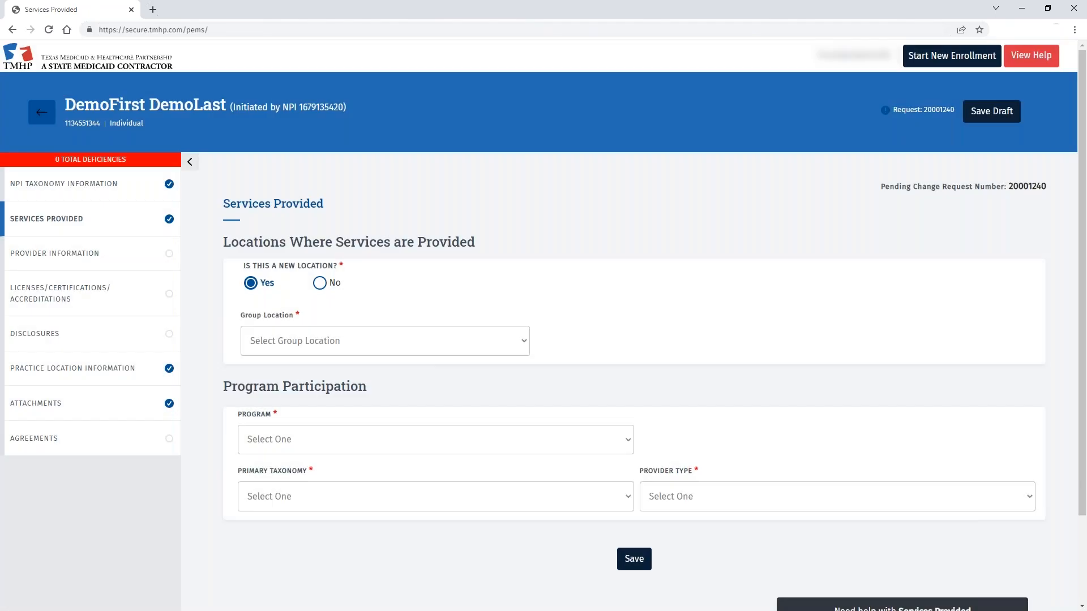
left_click(524, 342)
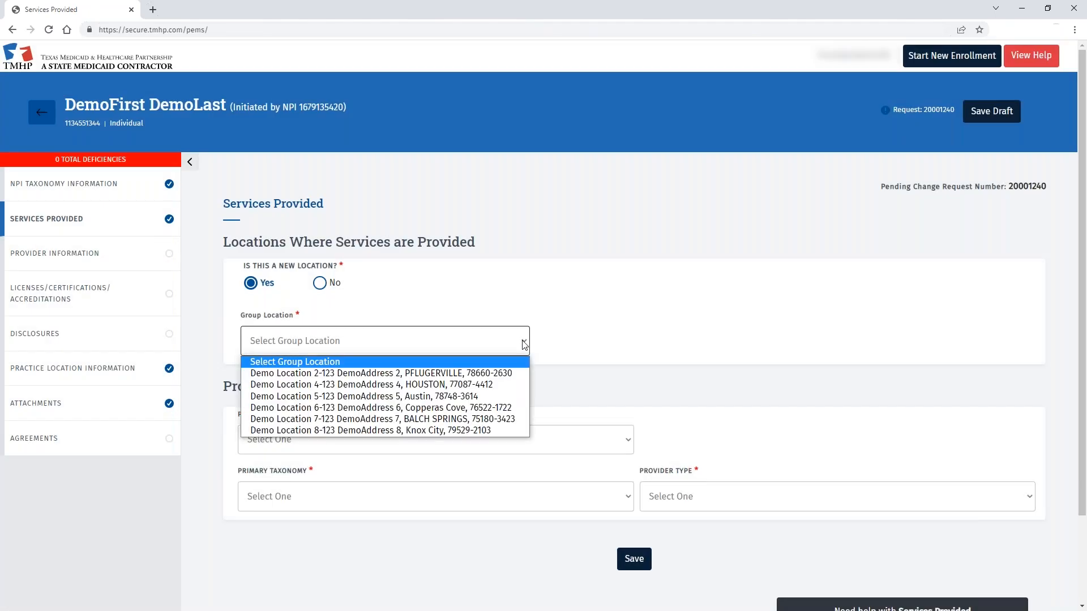
left_click(463, 373)
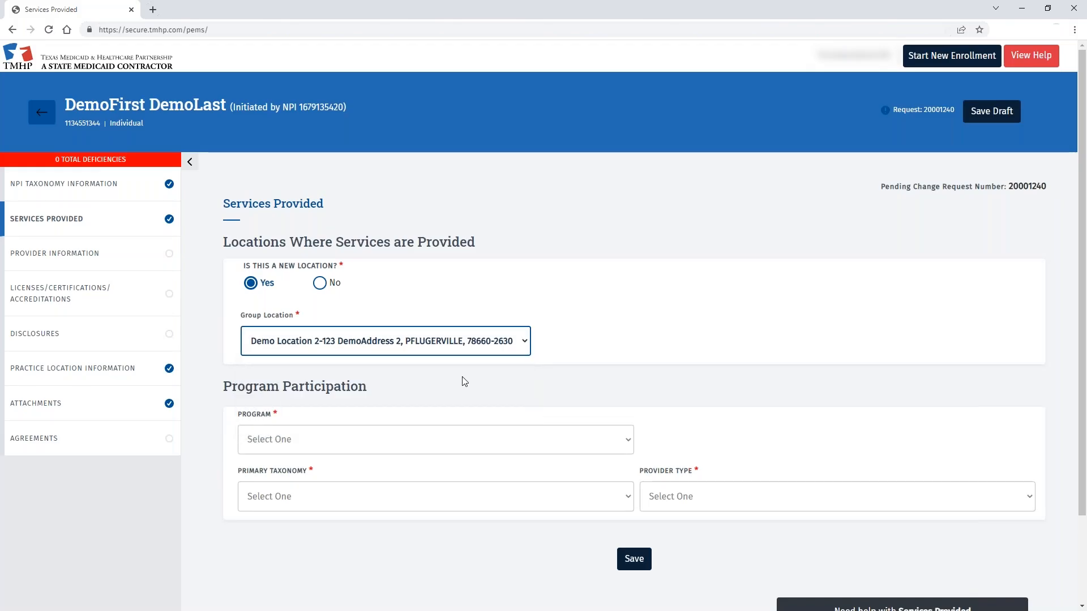
scroll(699, 416, "down", 1)
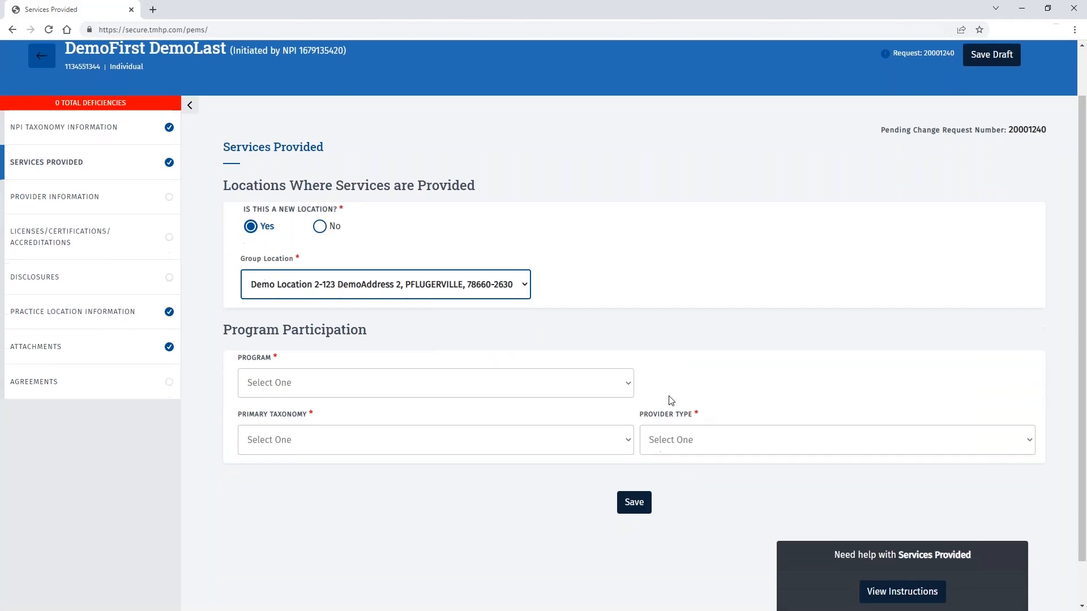
Step: Choose Acute Care - Fee-for-Service, taxonomy 363LF0000X, Nurse Practitioner/Clinical Nurse Specialist, and save
left_click(627, 389)
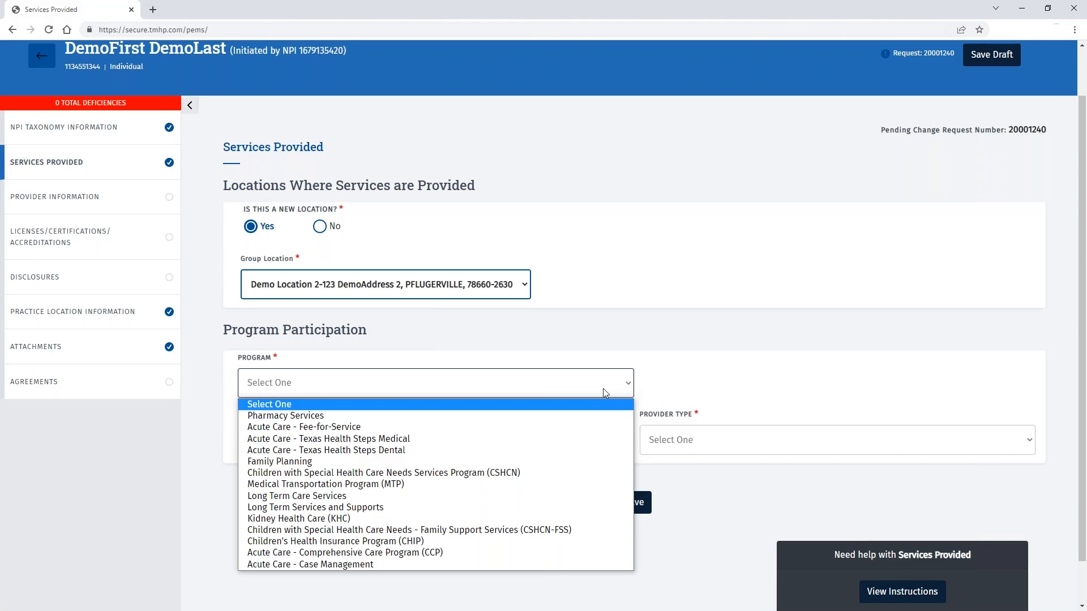
left_click(391, 426)
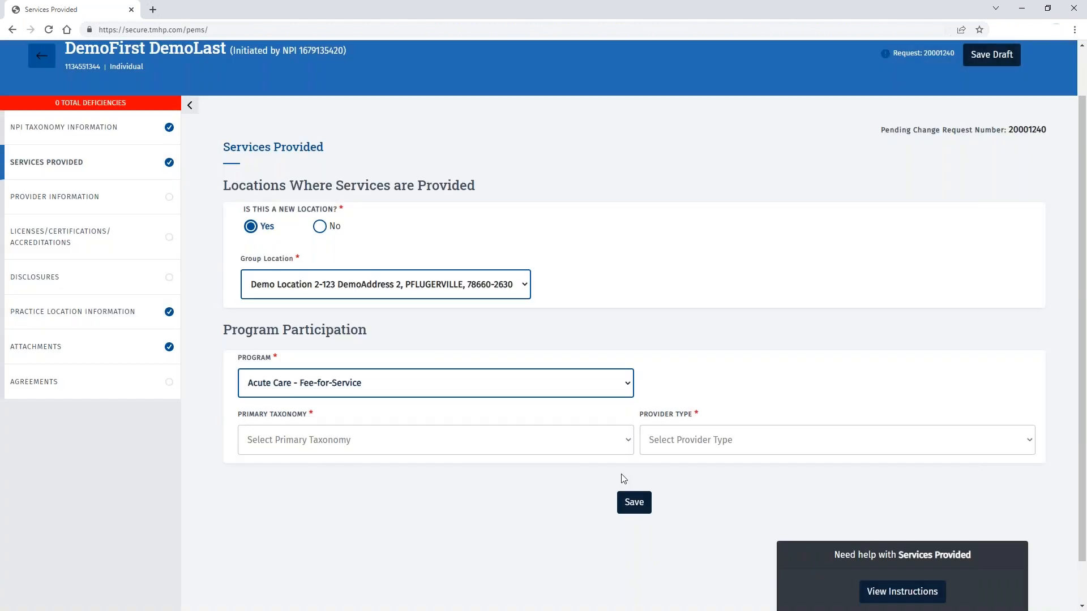
left_click(625, 447)
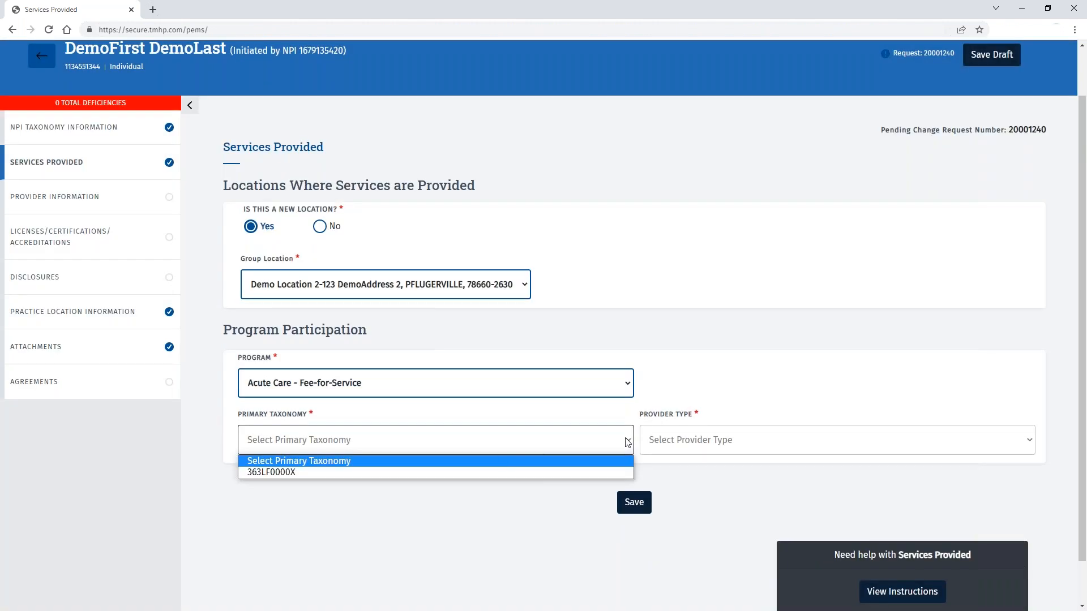
left_click(456, 472)
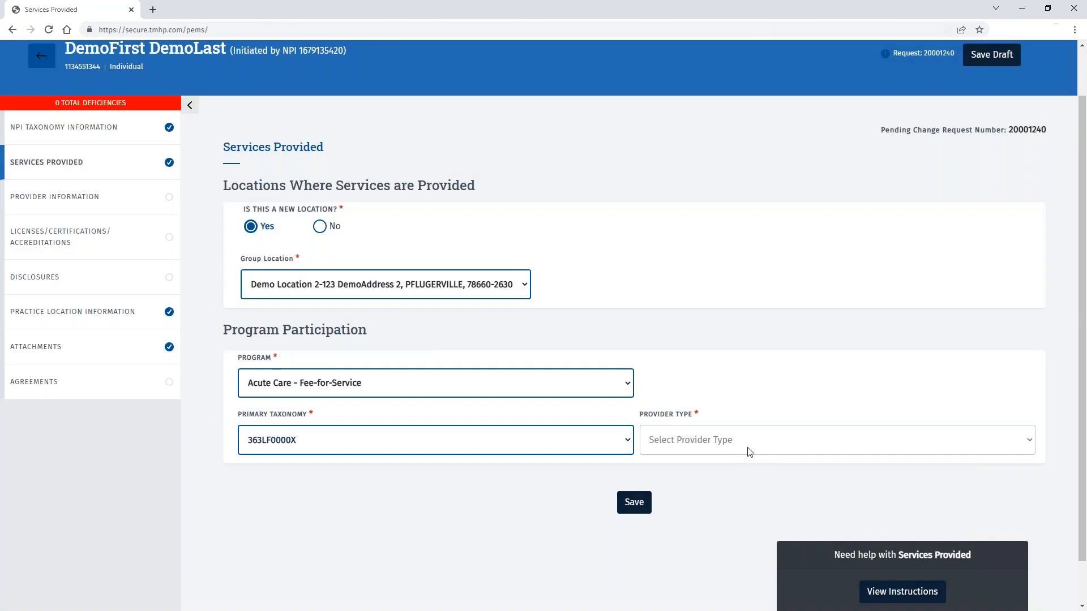
left_click(749, 451)
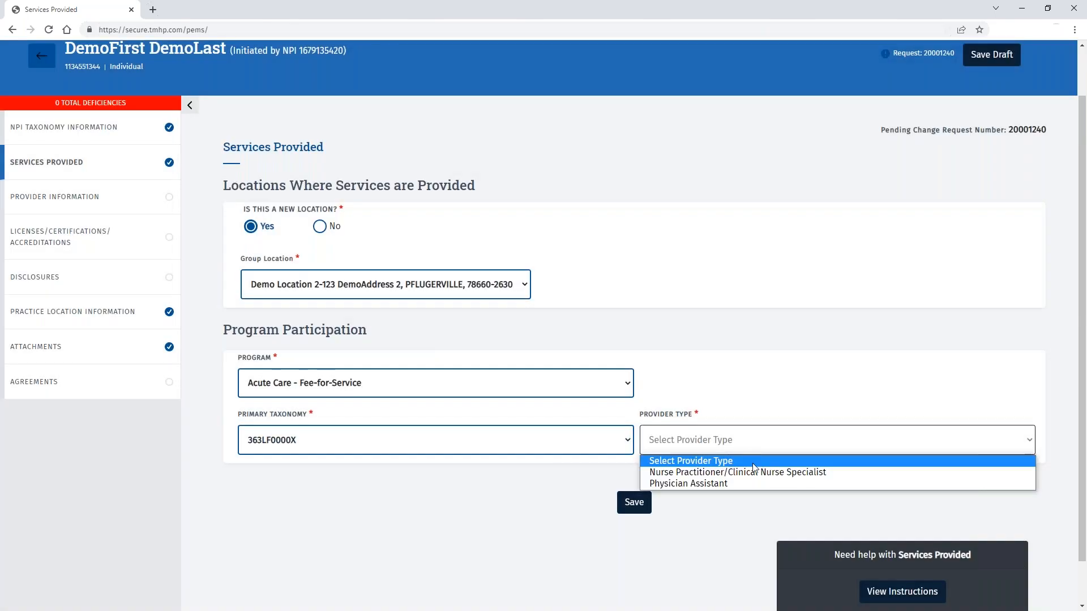
left_click(753, 472)
left_click(631, 509)
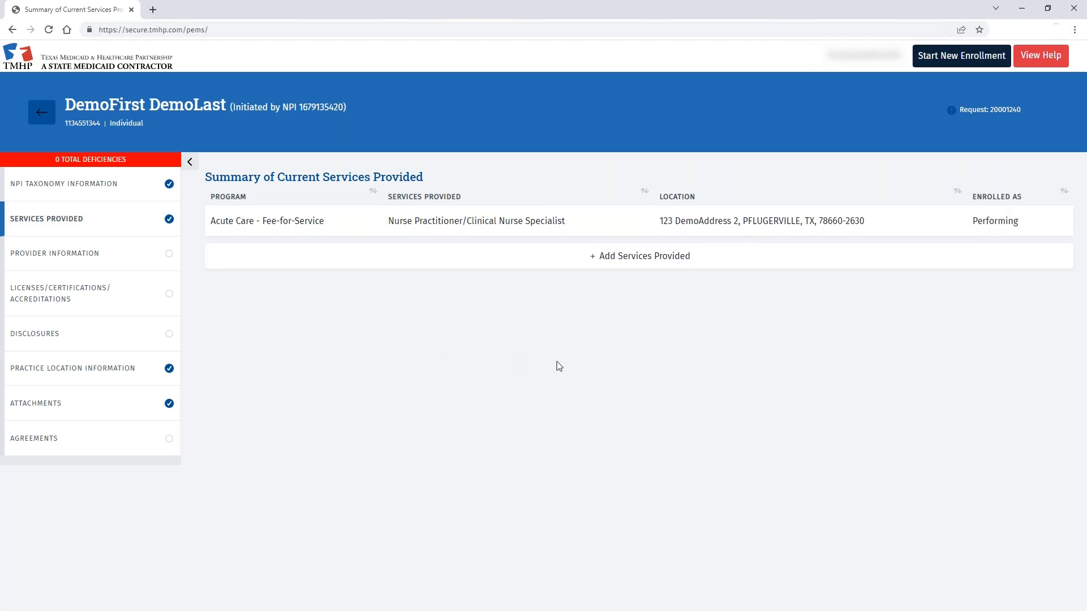
Step: In Provider Information, set ID type Drivers License issued by TX - Texas, expiring 01/19/2030
left_click(64, 254)
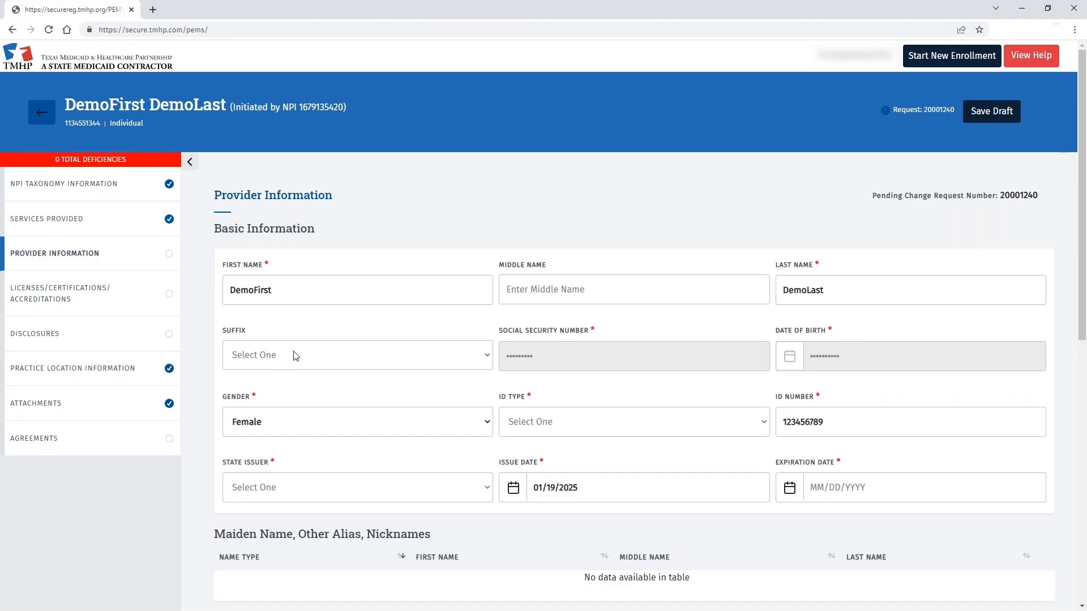
scroll(308, 354, "down", 2)
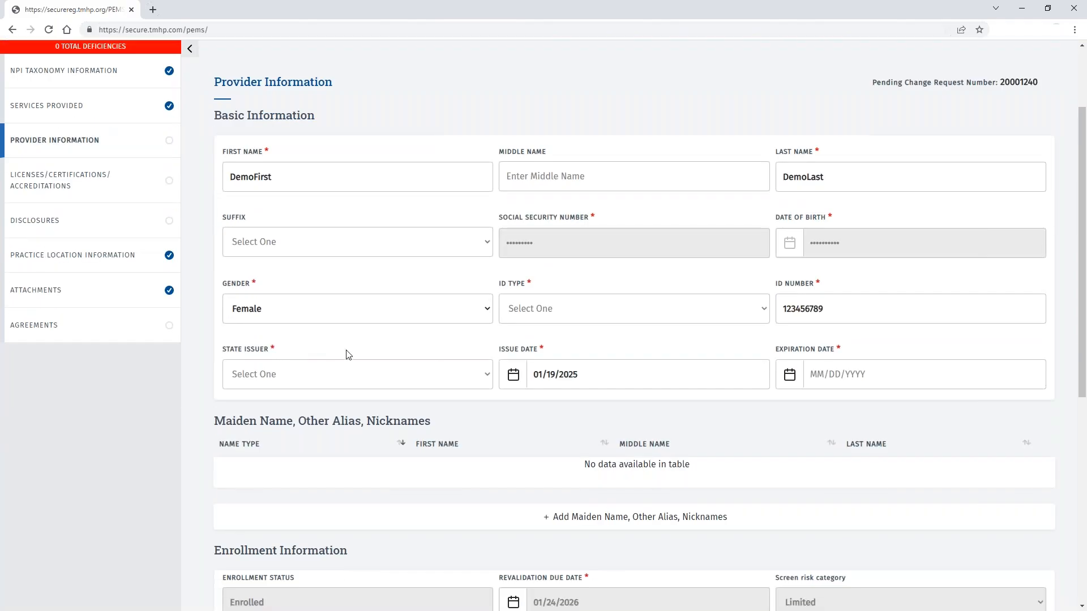
left_click(764, 309)
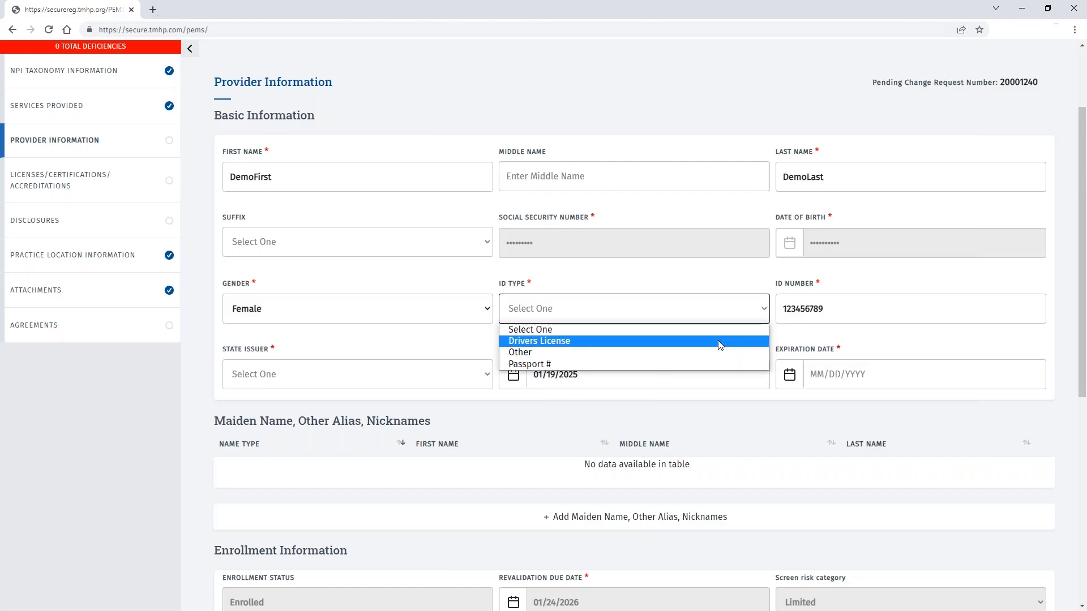
left_click(719, 341)
left_click(466, 382)
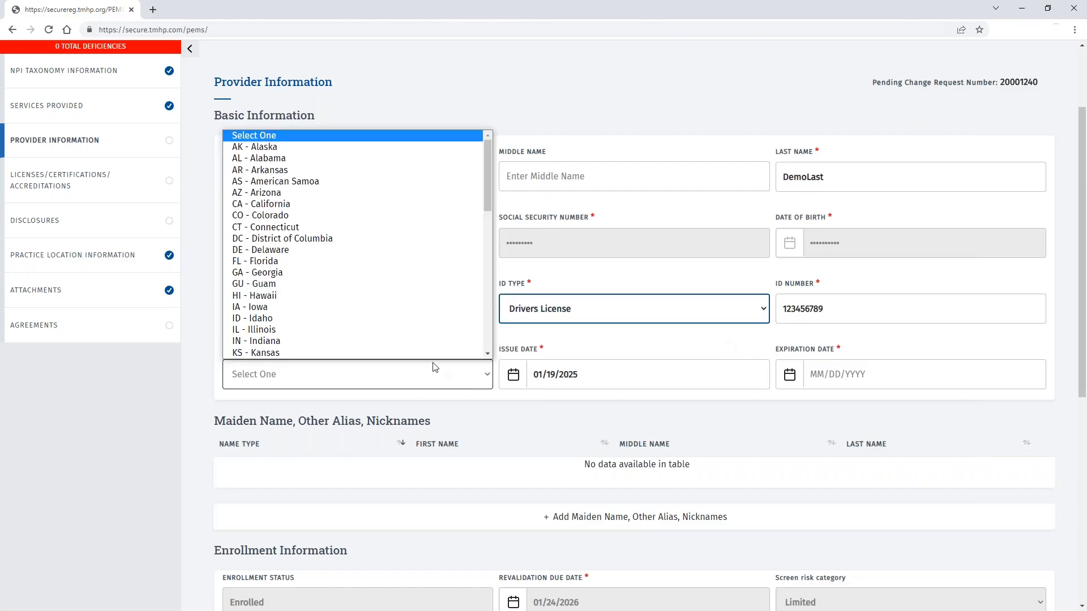
key("t")
scroll(391, 332, "down", 3)
left_click(286, 250)
left_click(824, 371)
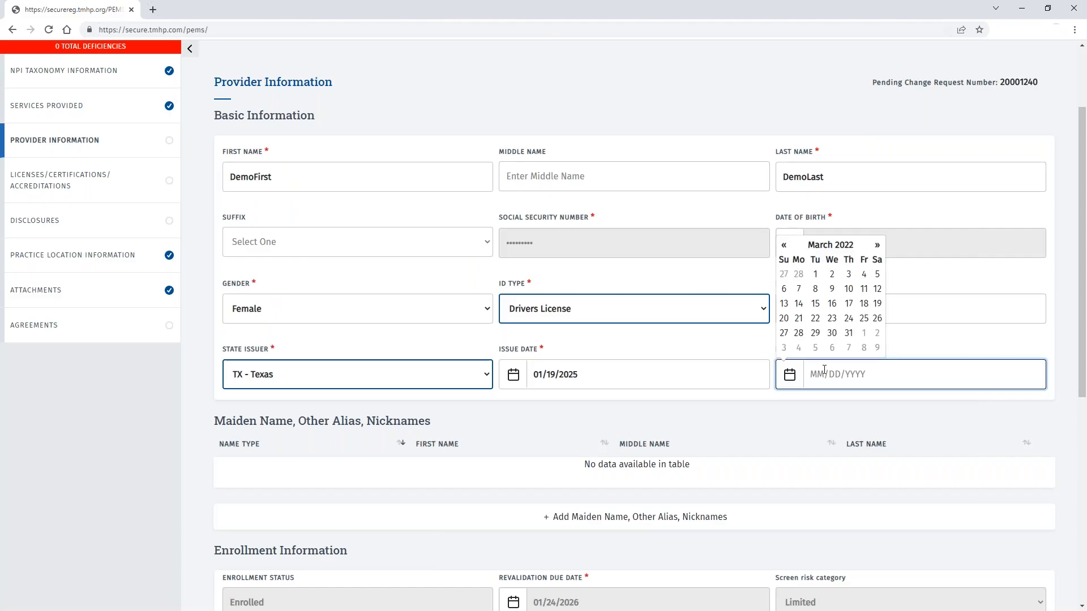
type("01/1")
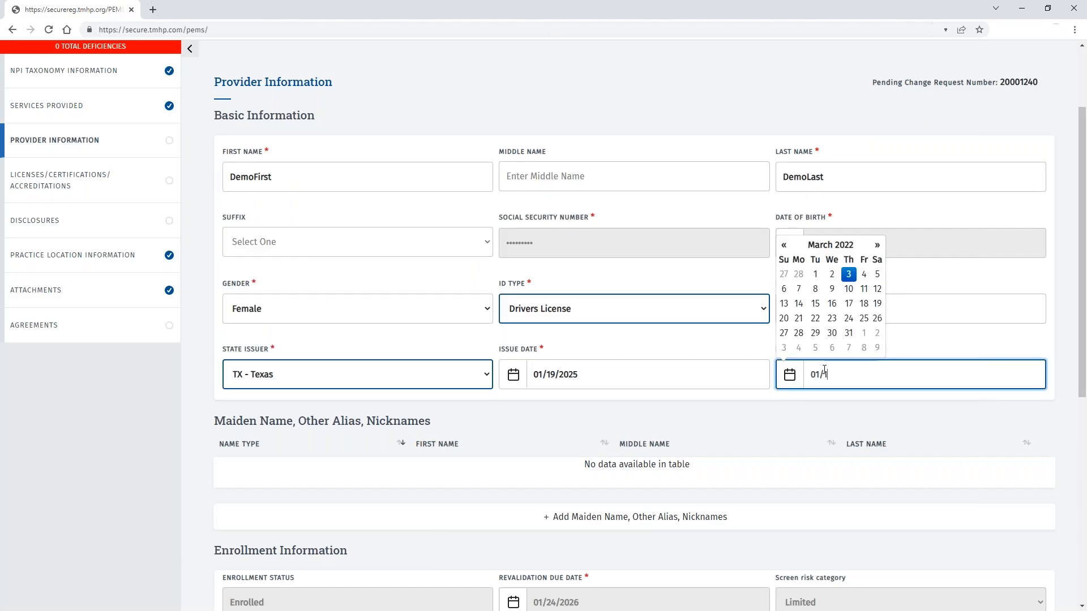
type("9/2030")
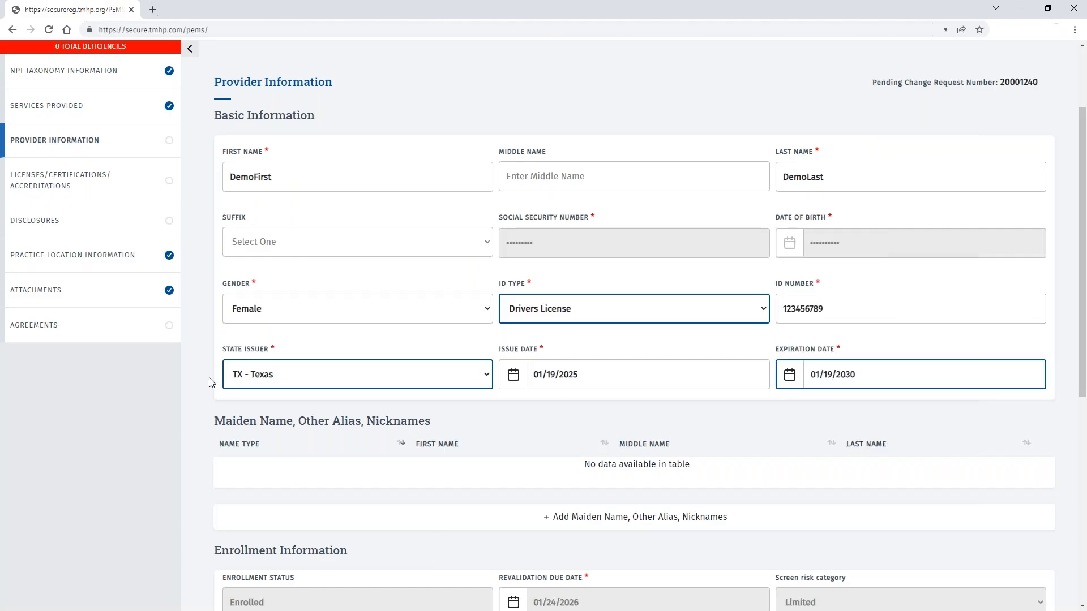
Step: Save the provider information and go to Licenses/Certifications/Accreditations
scroll(223, 386, "down", 7)
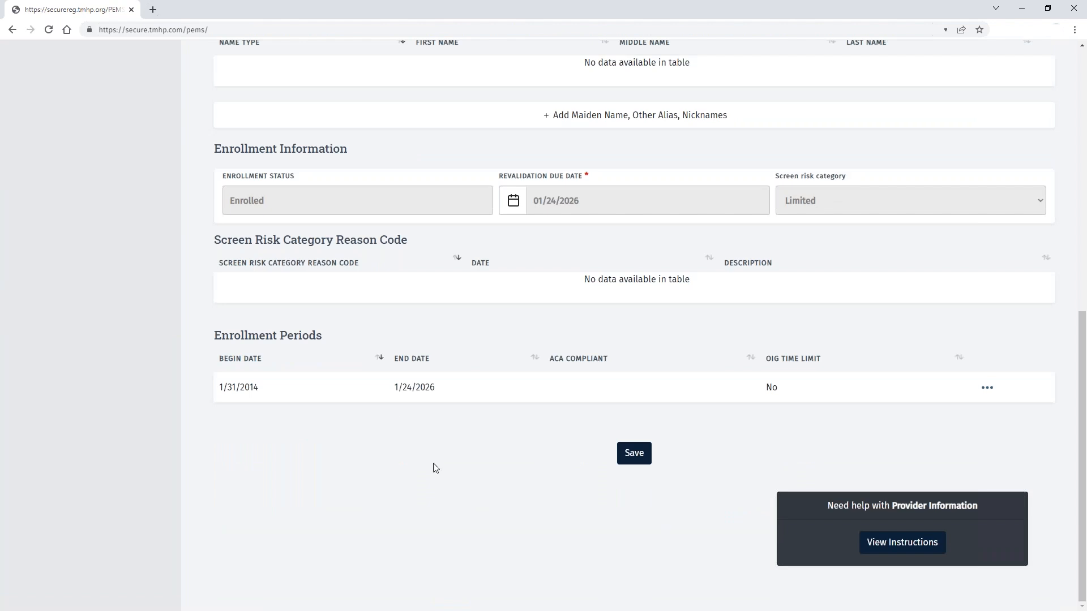
left_click(633, 452)
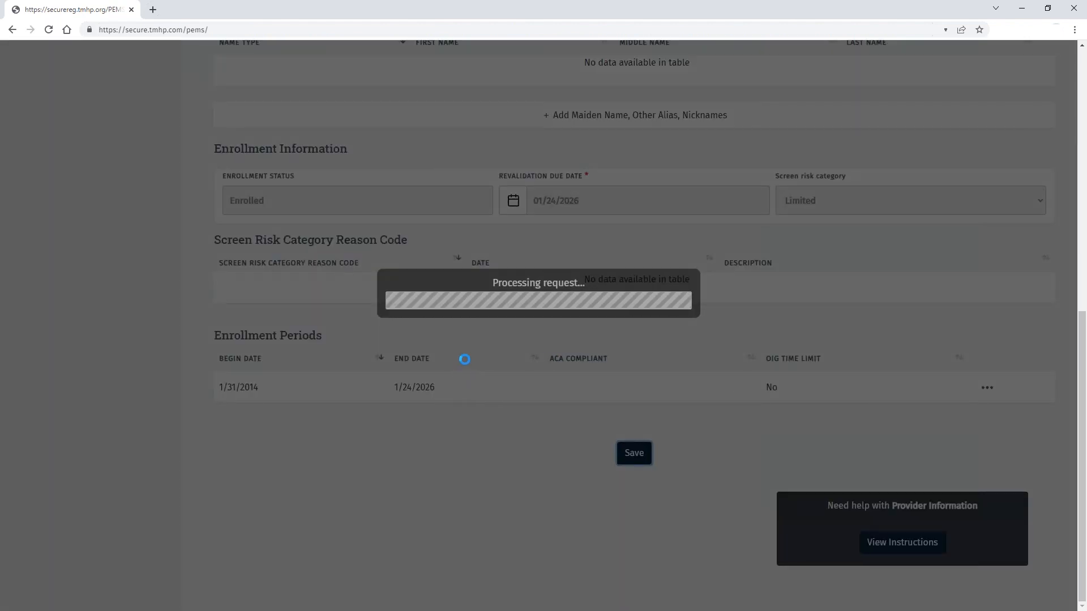
scroll(343, 334, "up", 8)
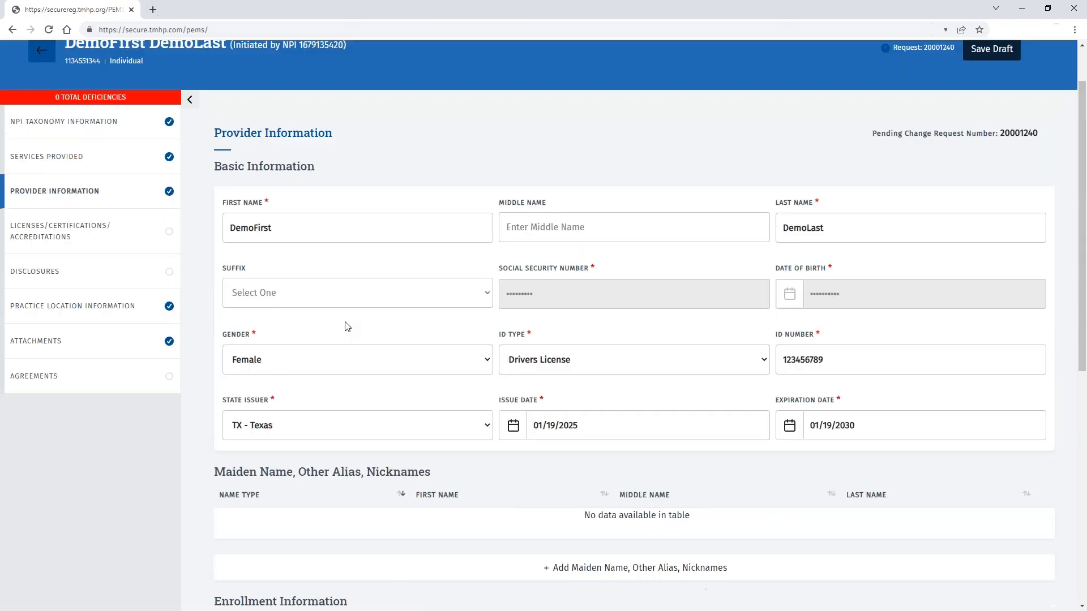
left_click(85, 237)
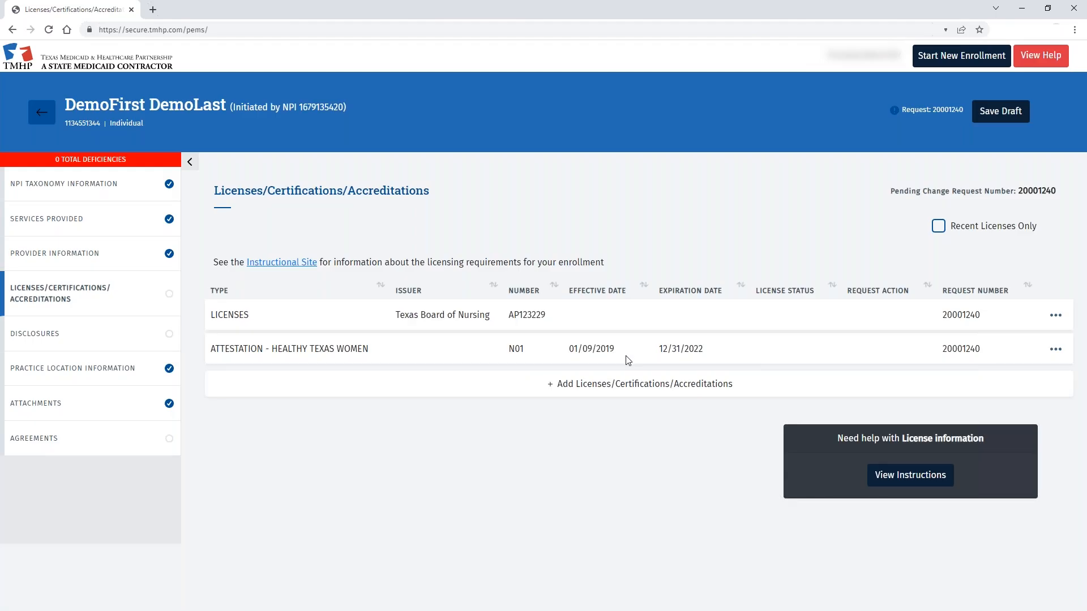
Step: Make the Texas Board of Nursing license a Nurse Practitioner/Clinical Nurse Specialist license effective 03/01/2022
left_click(1054, 320)
left_click(962, 344)
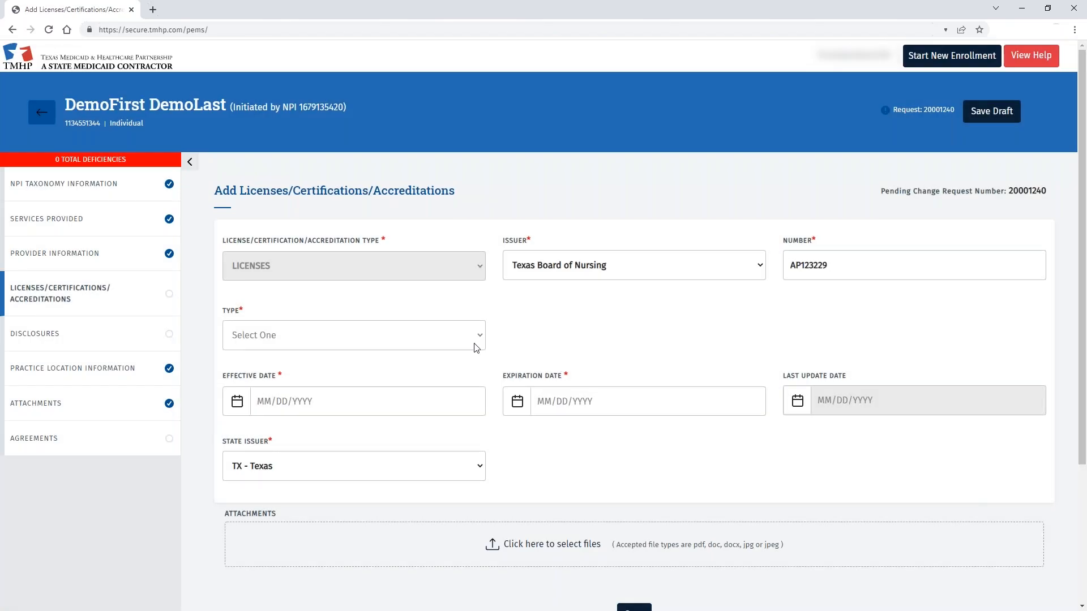
left_click(475, 340)
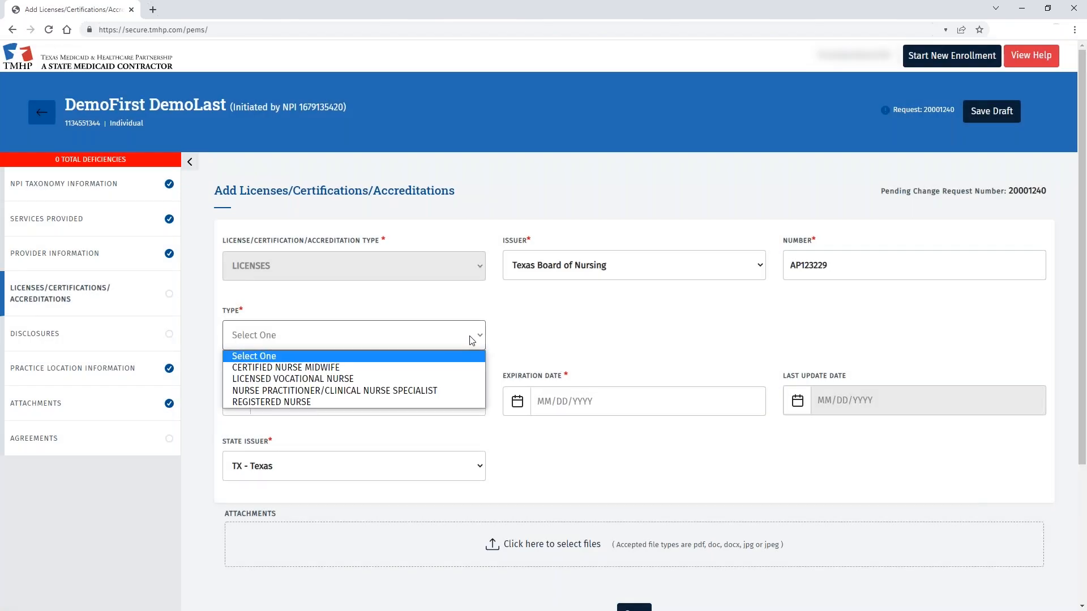
left_click(358, 390)
scroll(327, 342, "down", 1)
left_click(328, 343)
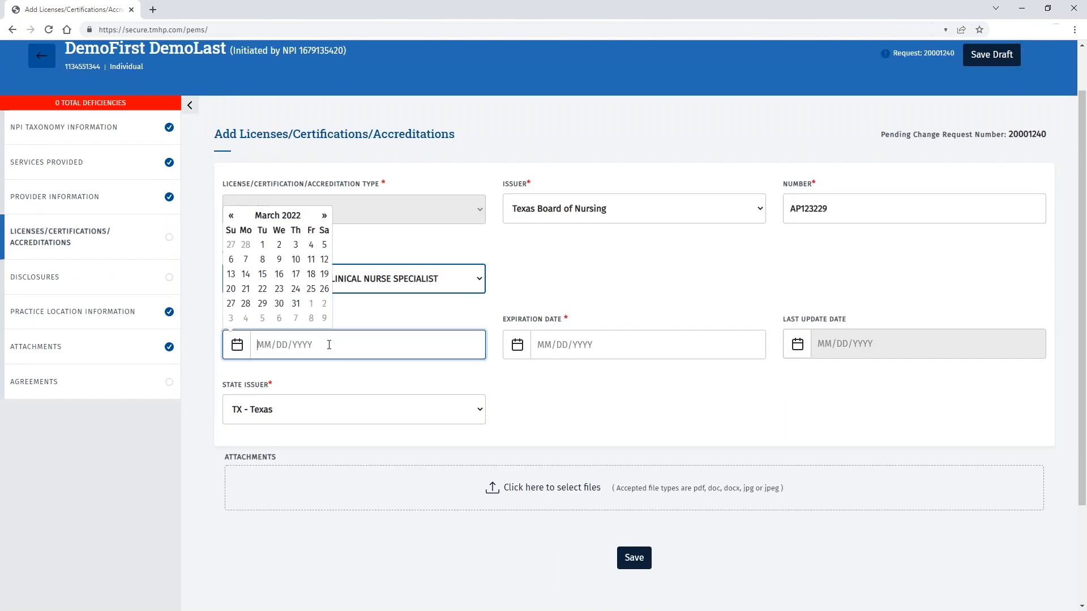
left_click(264, 246)
Step: Set the license expiration date to 06/01/2023 and save the license
left_click(566, 345)
left_click(605, 215)
left_click(605, 216)
left_click(605, 216)
left_click(560, 245)
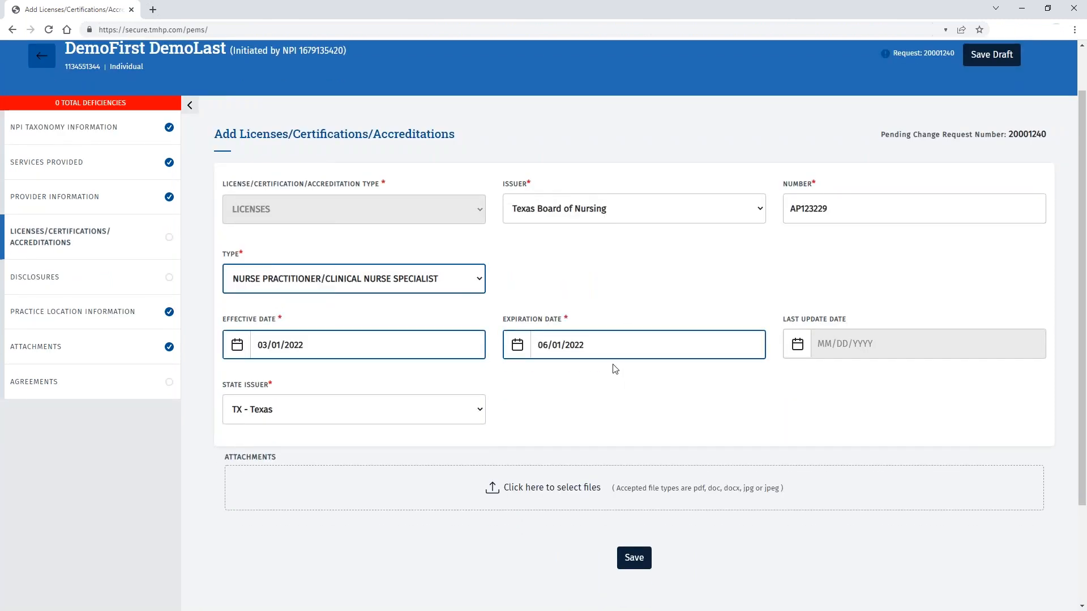
left_click(597, 342)
key("BackSpace")
type("3")
scroll(639, 430, "down", 2)
left_click(645, 447)
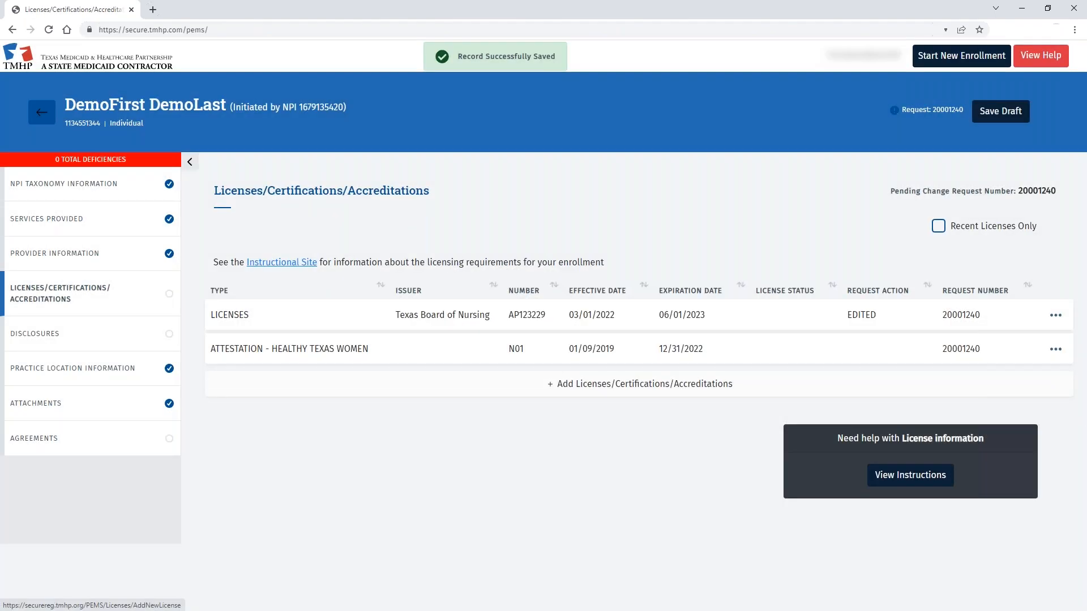
Step: Open the Healthy Texas Women attestation for editing
left_click(1057, 352)
left_click(956, 376)
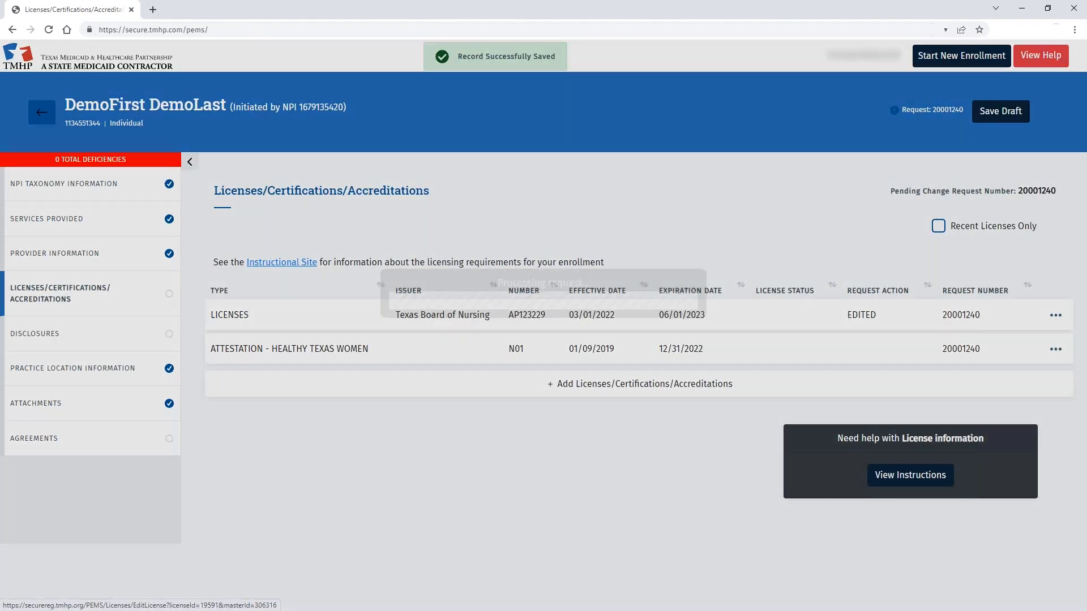
scroll(285, 365, "down", 15)
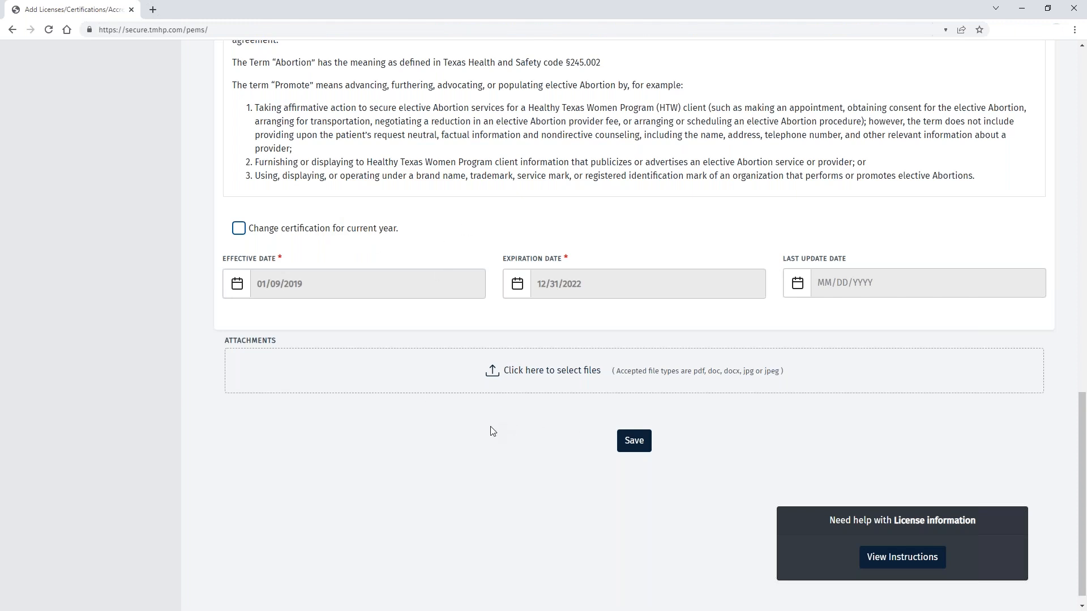
Step: Review the Healthy Texas Women attestation (01/09/2019–12/31/2022) and save it
scroll(315, 462, "up", 4)
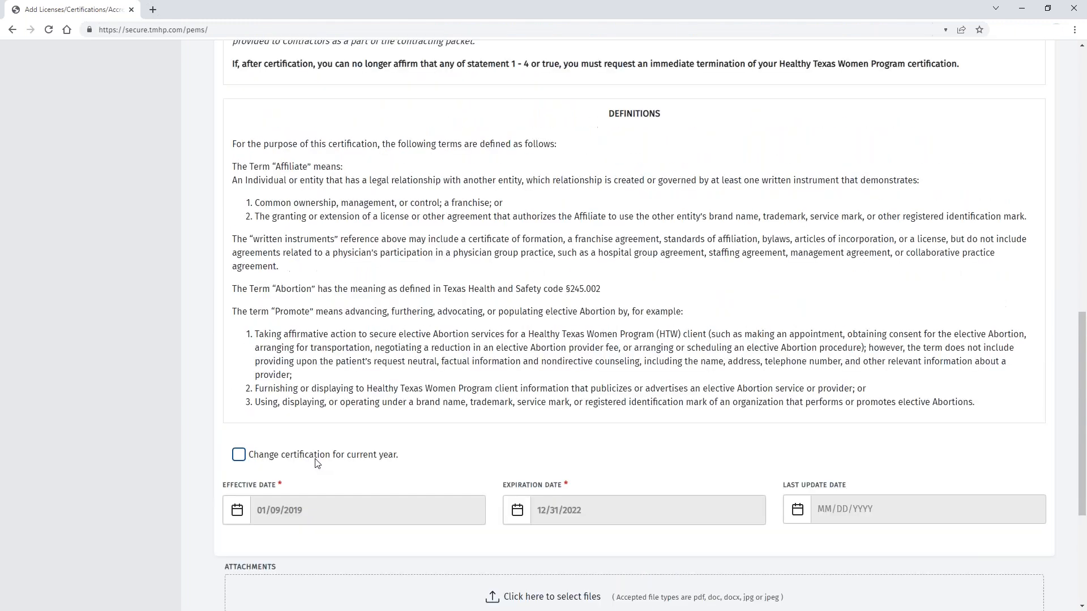
scroll(190, 431, "up", 2)
scroll(189, 431, "up", 10)
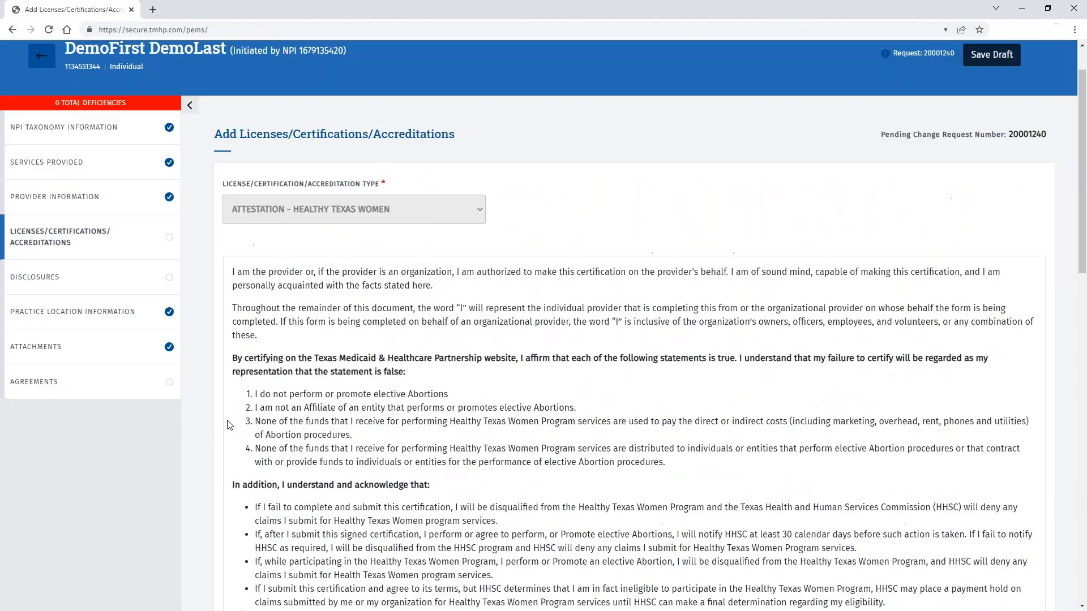
scroll(735, 461, "down", 1)
scroll(736, 461, "down", 15)
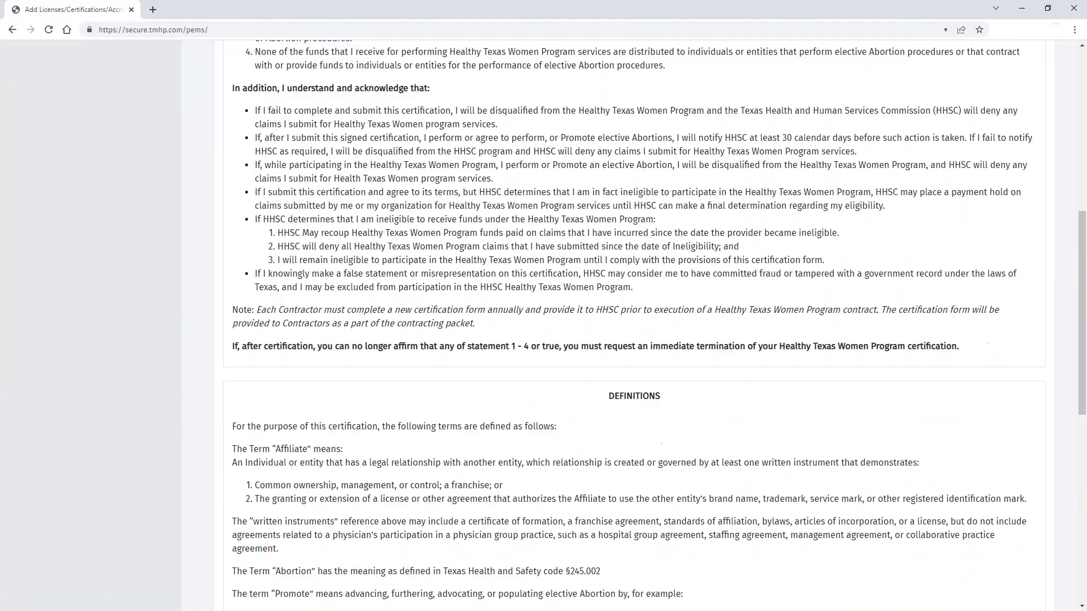
left_click(634, 425)
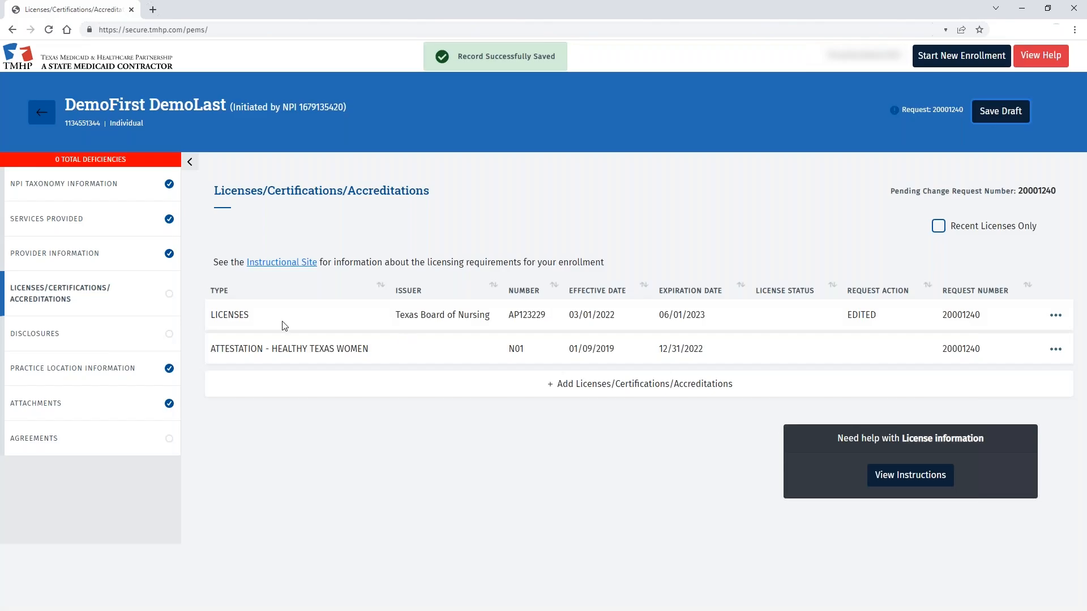
Step: Open Disclosures and answer Yes to the sanction question, revealing its detail fields
left_click(100, 334)
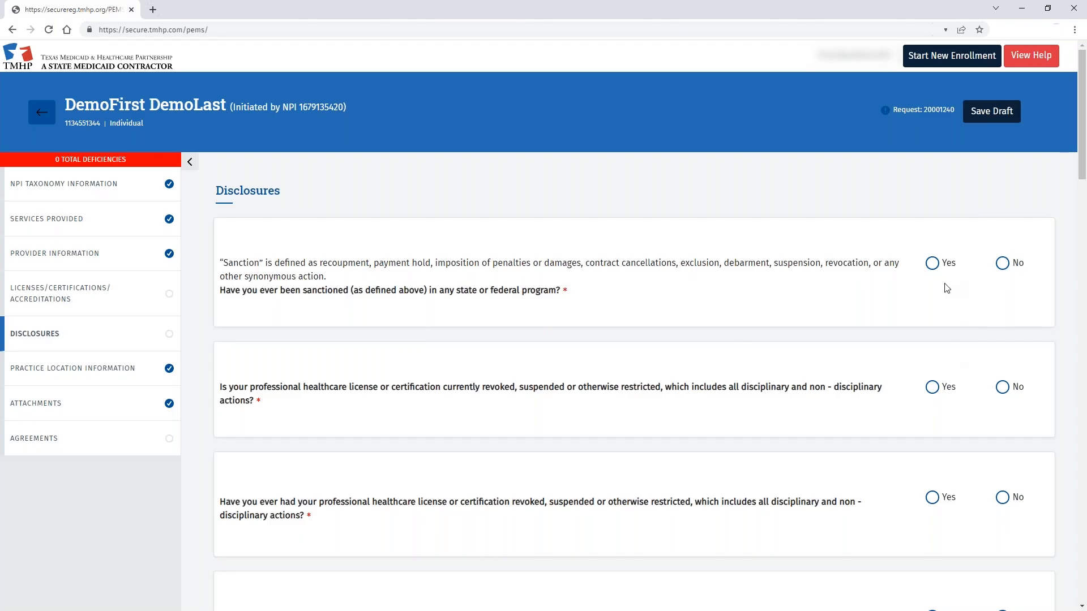
left_click(934, 265)
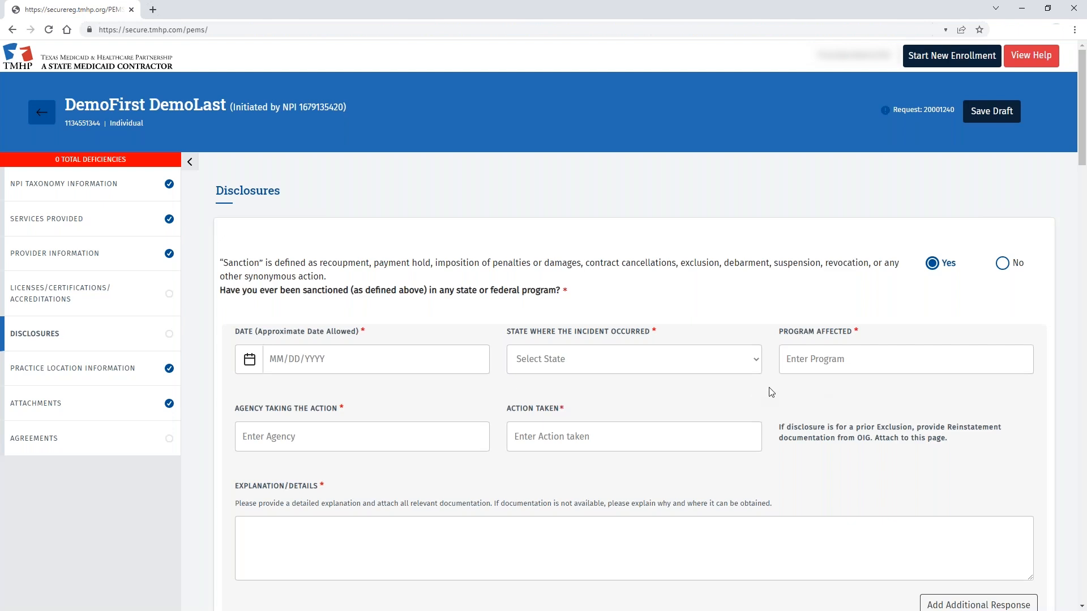
scroll(790, 389, "down", 2)
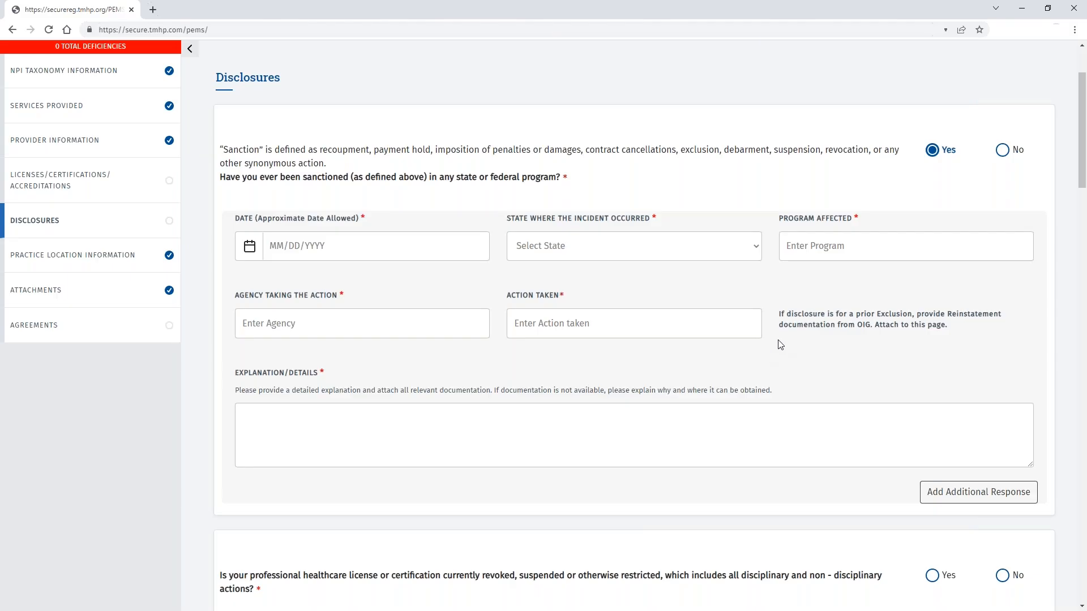
scroll(780, 344, "up", 1)
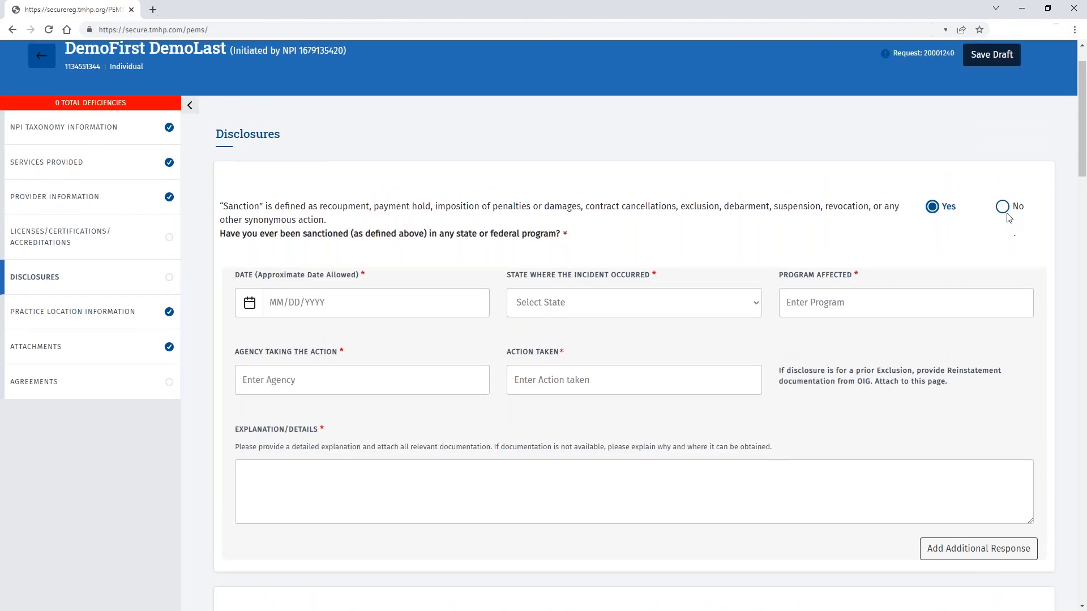
Step: Answer No to the sanction, license, Medicaid/CHIP, settlement and outstanding debt questions
left_click(1003, 207)
left_click(1002, 330)
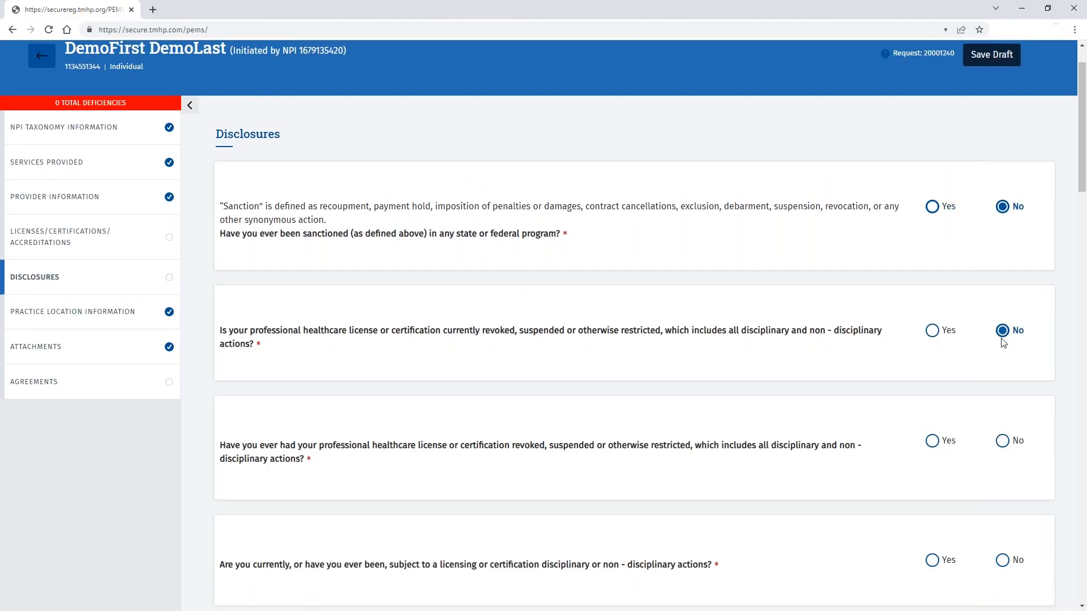
scroll(1004, 334, "down", 3)
left_click(1002, 271)
left_click(1002, 390)
left_click(1002, 496)
scroll(1003, 487, "down", 6)
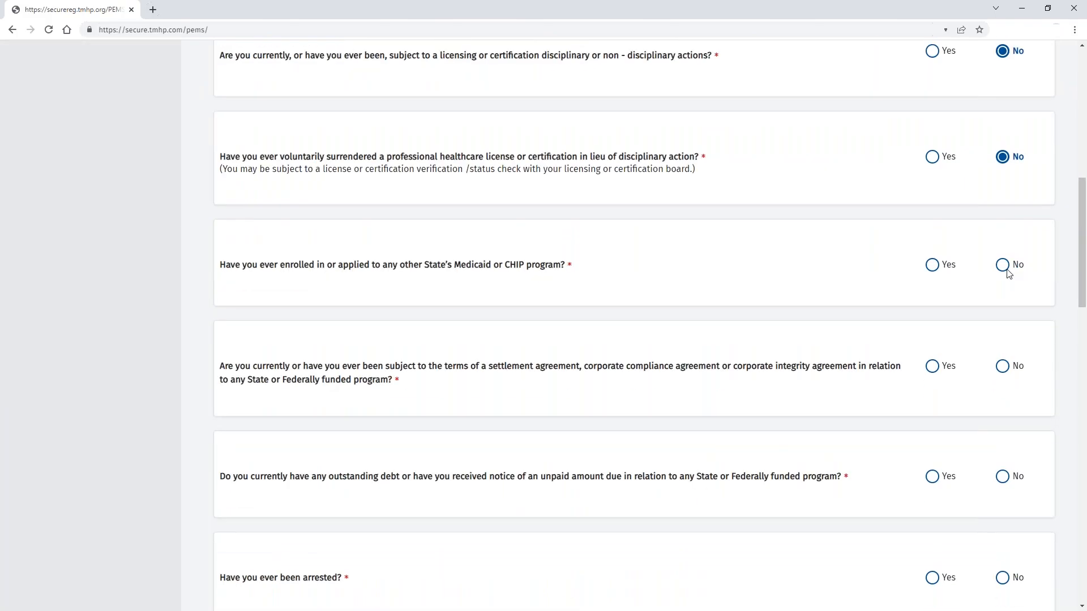
left_click(1002, 264)
left_click(1002, 368)
left_click(1002, 476)
Step: Answer No to the criminal and child support questions and Yes to US citizenship
scroll(1005, 396, "down", 5)
left_click(1002, 294)
left_click(1002, 409)
scroll(1002, 399, "down", 4)
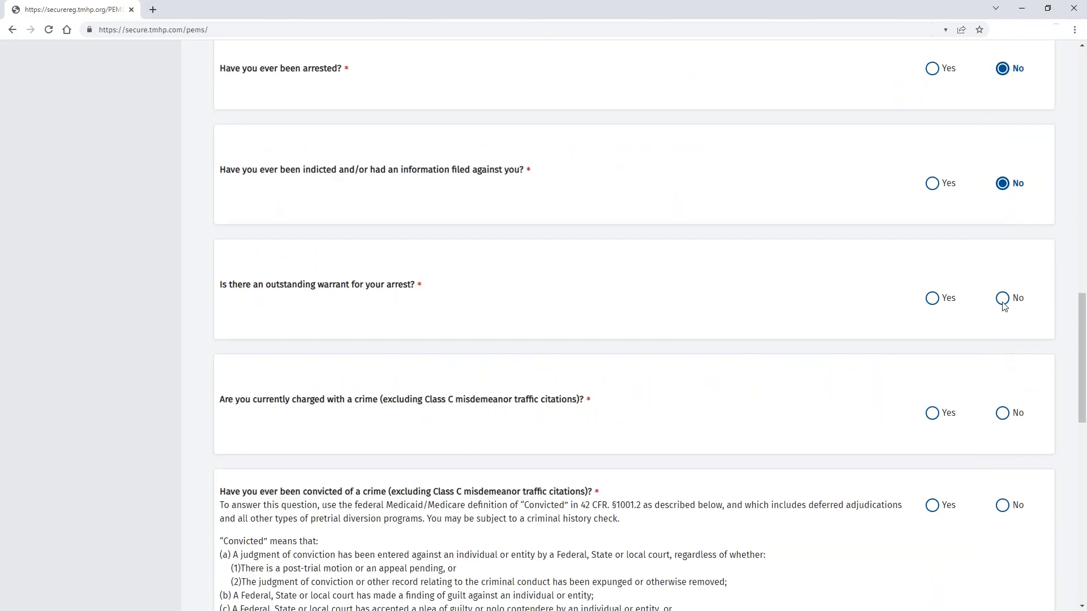
left_click(1003, 304)
left_click(1002, 412)
scroll(1002, 412, "down", 5)
left_click(1002, 222)
left_click(1002, 441)
left_click(1002, 543)
scroll(962, 487, "down", 5)
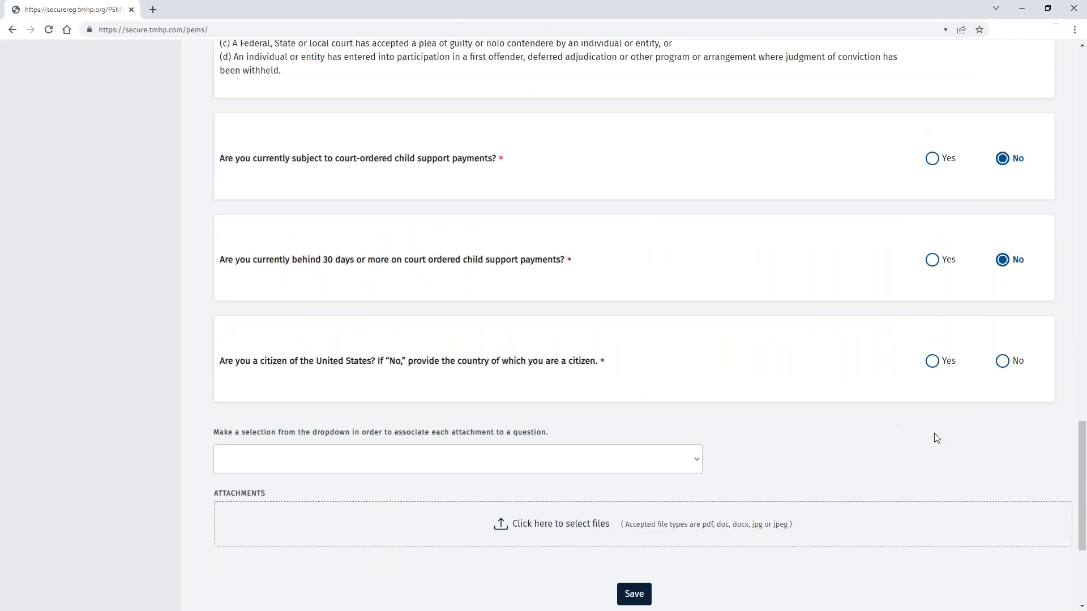
left_click(933, 360)
Step: Save the Disclosures answers, confirming the prompt, without adding an attachment
left_click(696, 459)
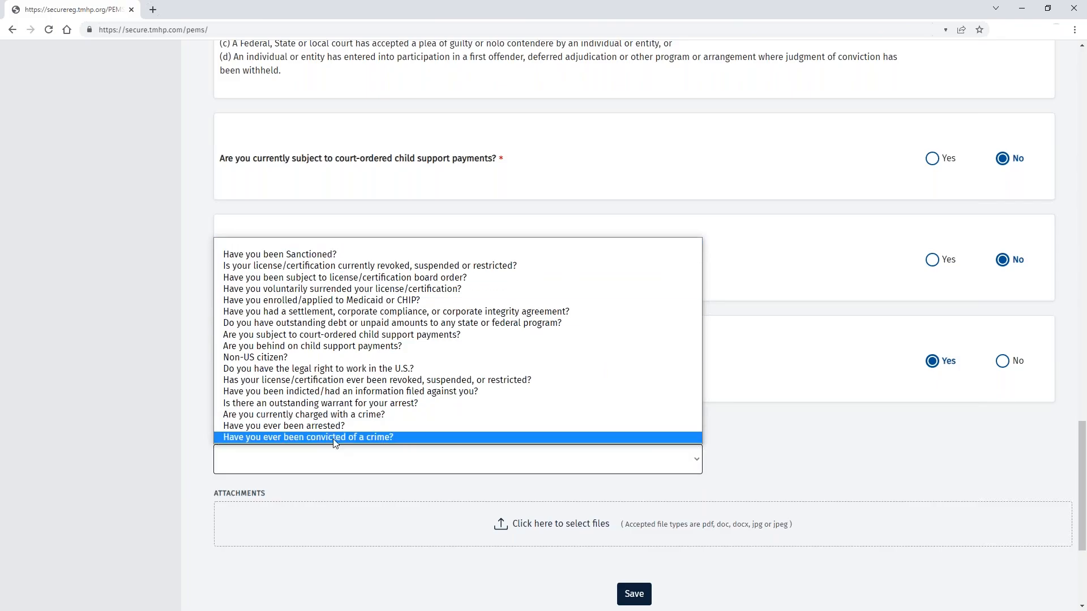
left_click(780, 476)
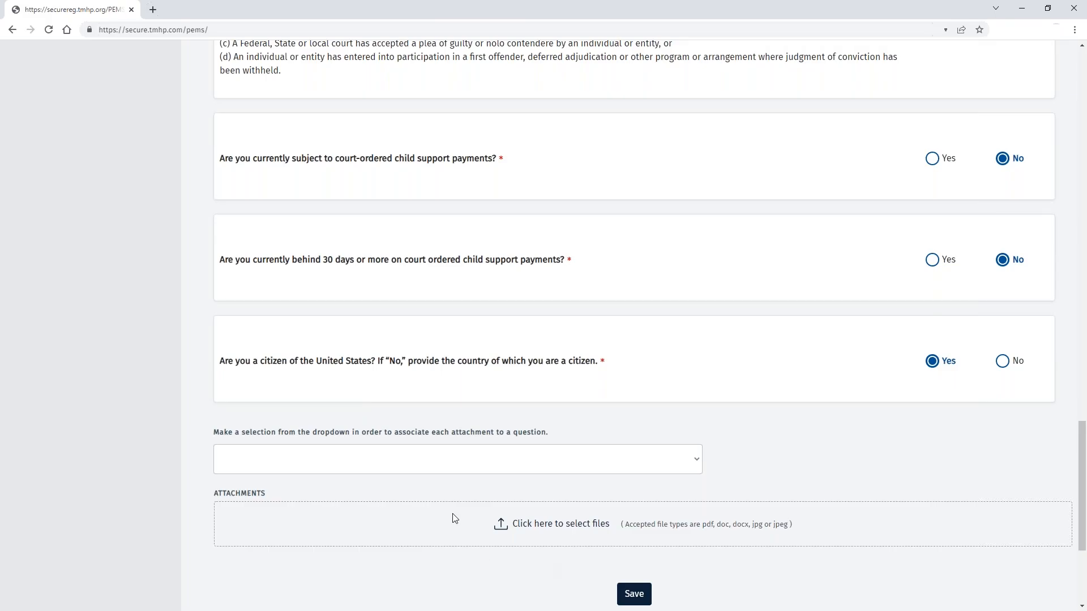
left_click(645, 594)
left_click(598, 115)
scroll(250, 258, "up", 3)
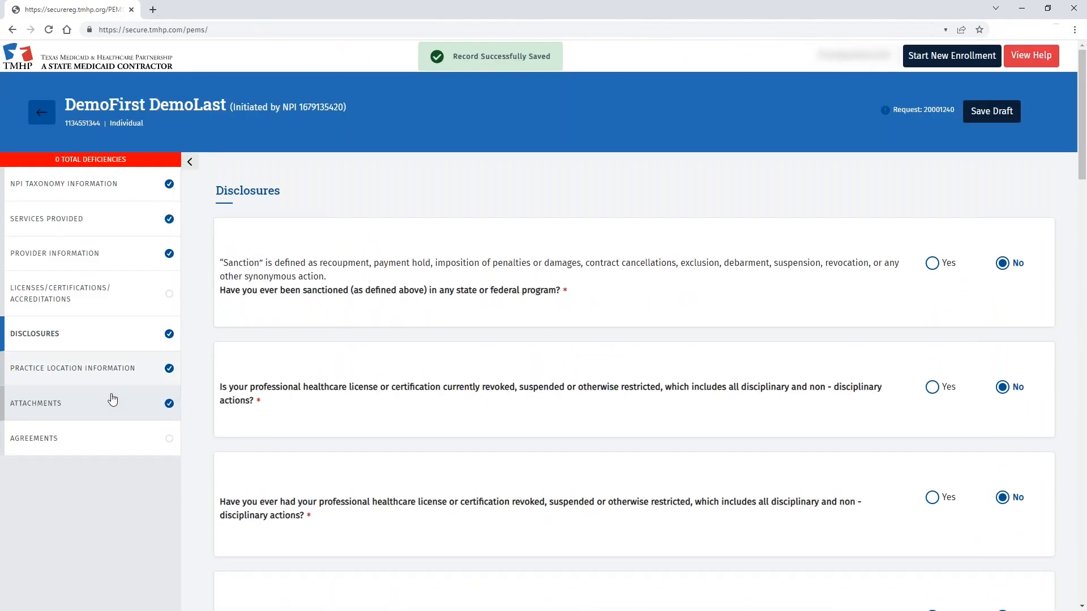
Step: Open the Practice Location Information list and the Plano location's actions menu
left_click(84, 378)
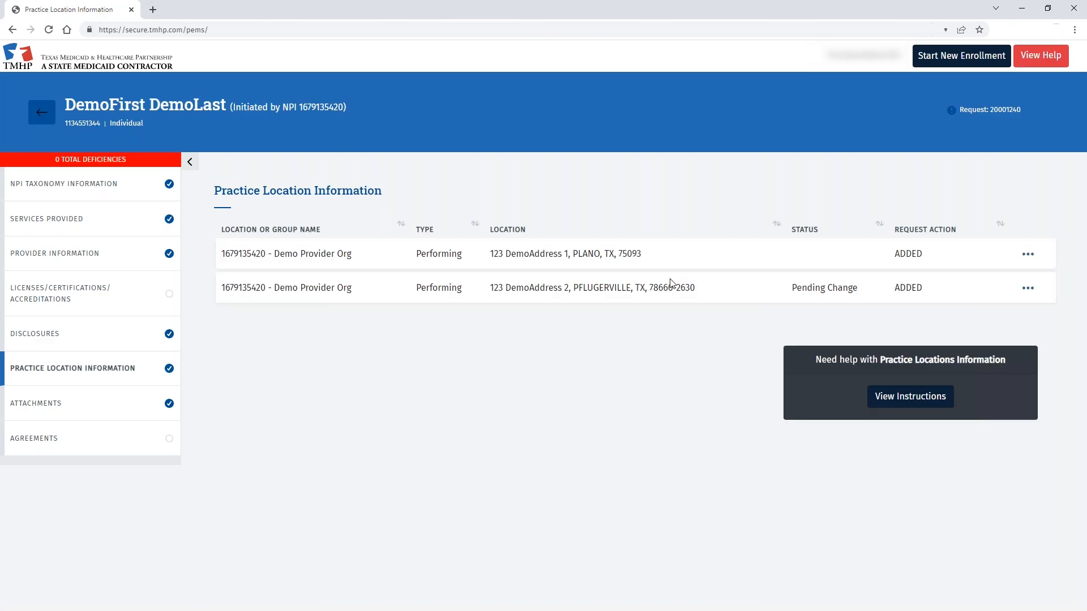
left_click(1031, 255)
Step: Open the Plano location record, enter the practice phone number, and save the basic information
left_click(939, 283)
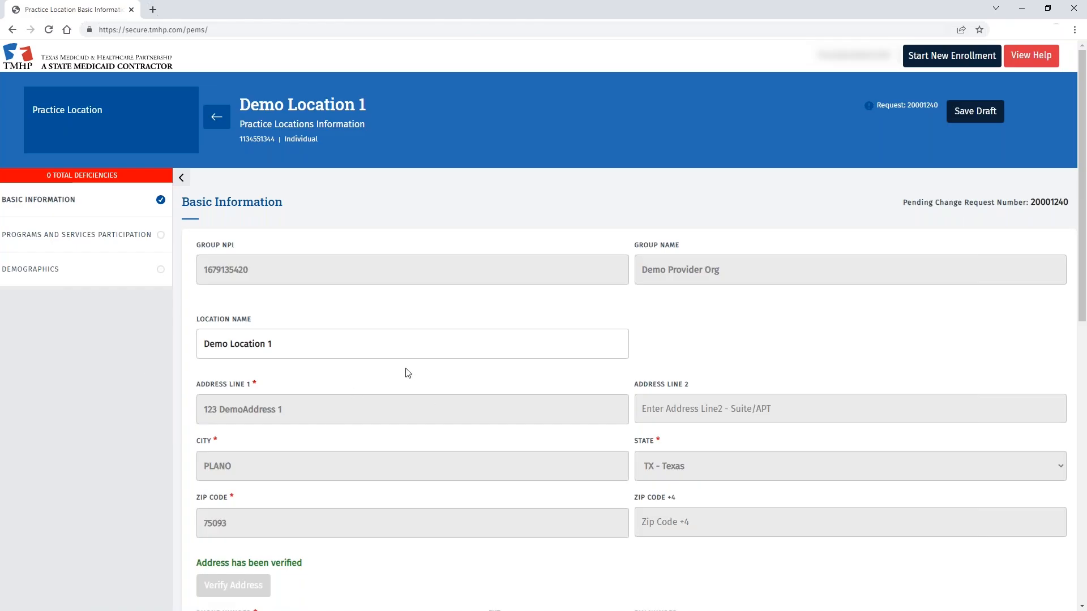
scroll(458, 392, "down", 3)
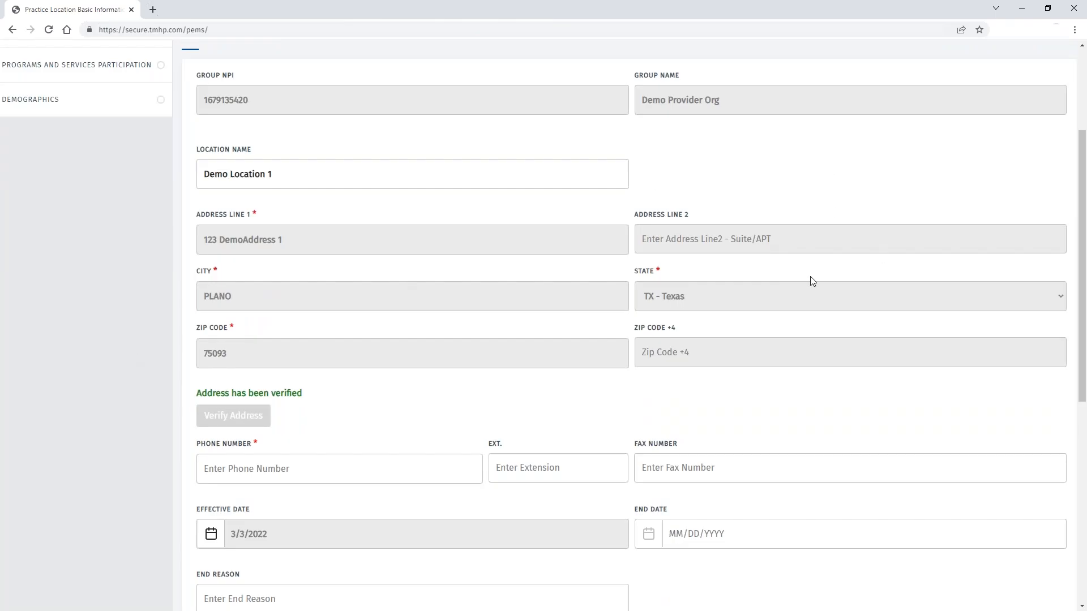
scroll(386, 339, "down", 2)
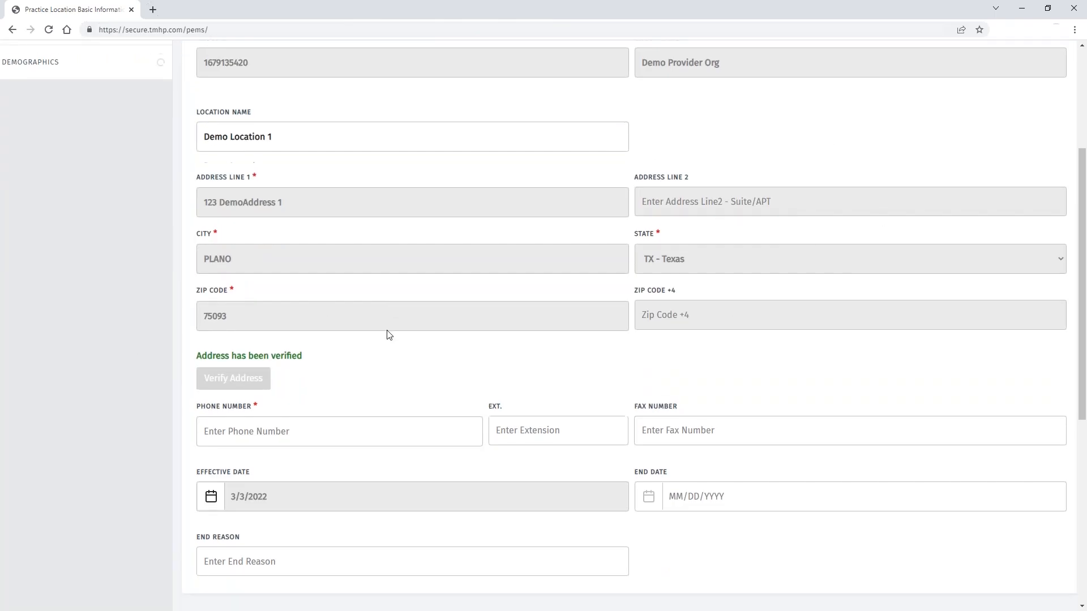
left_click(250, 357)
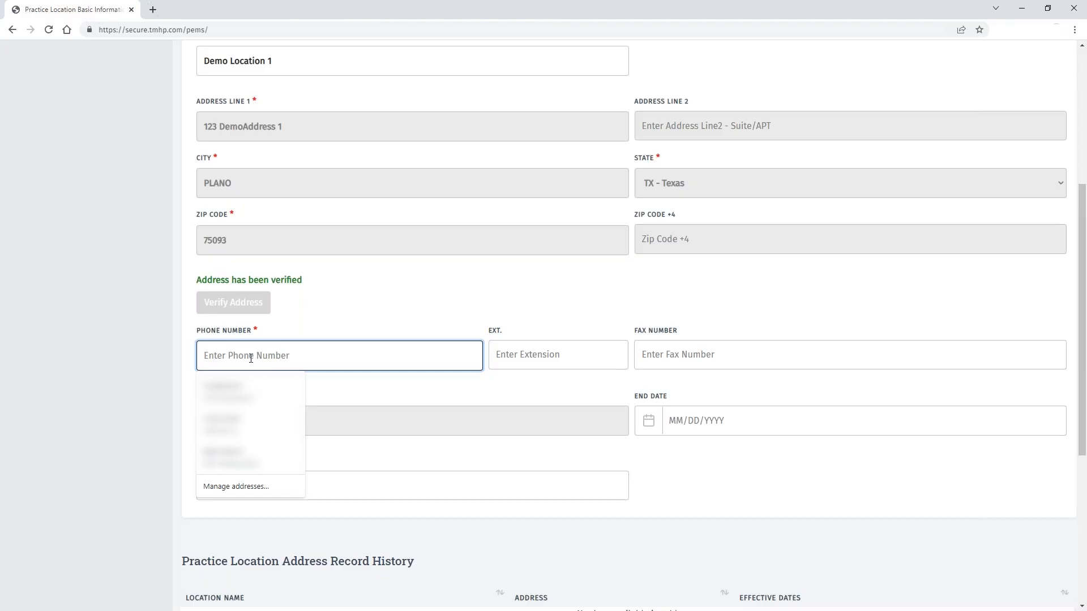
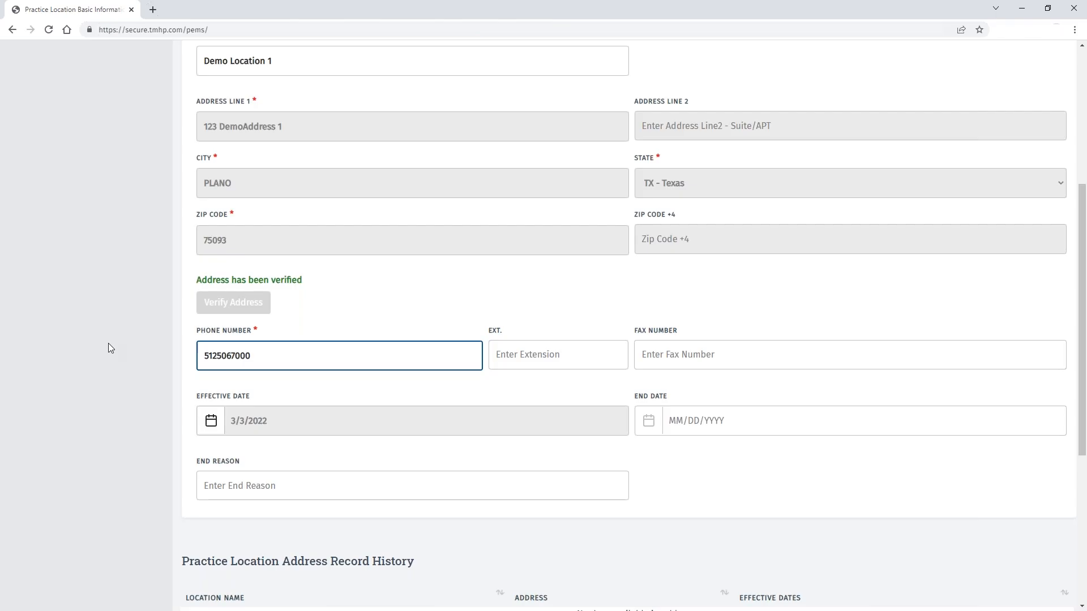
scroll(110, 345, "down", 4)
left_click(629, 553)
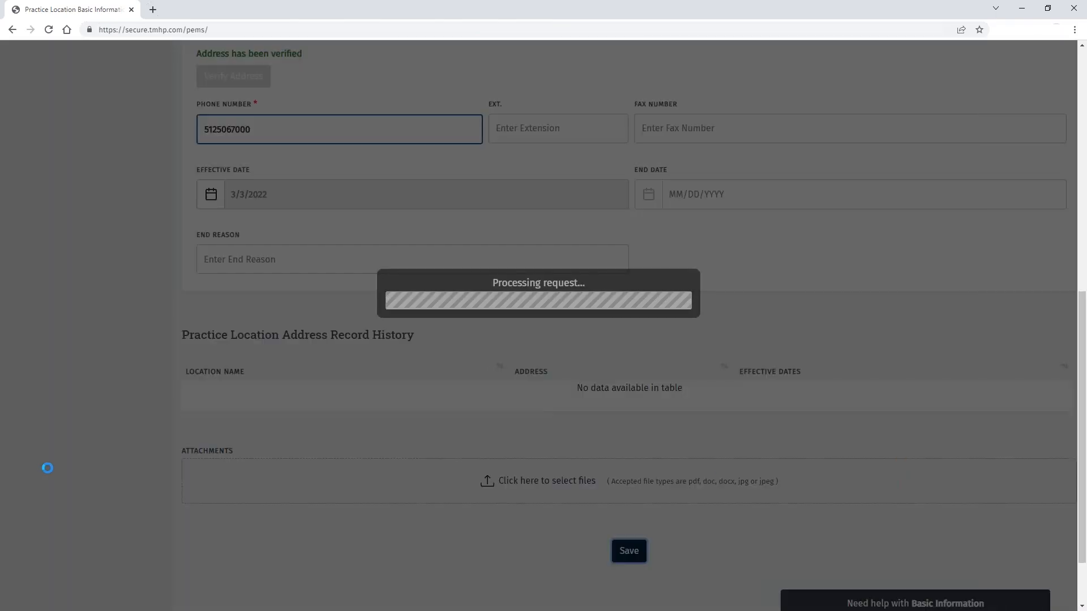
scroll(107, 411, "up", 9)
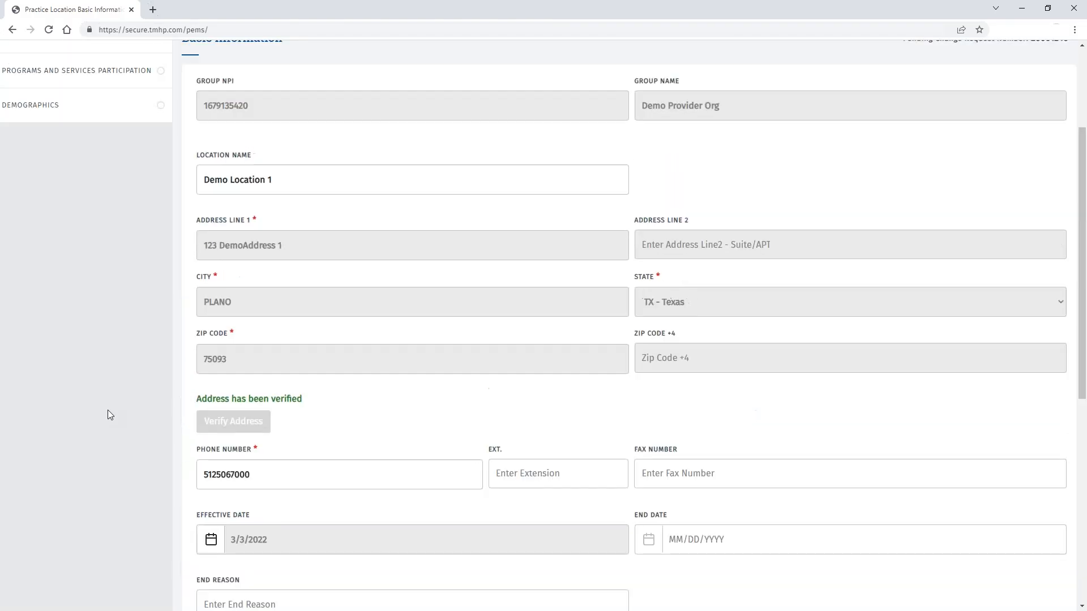
Step: Start a new program participation for Acute Care - Fee-for-Service
left_click(60, 236)
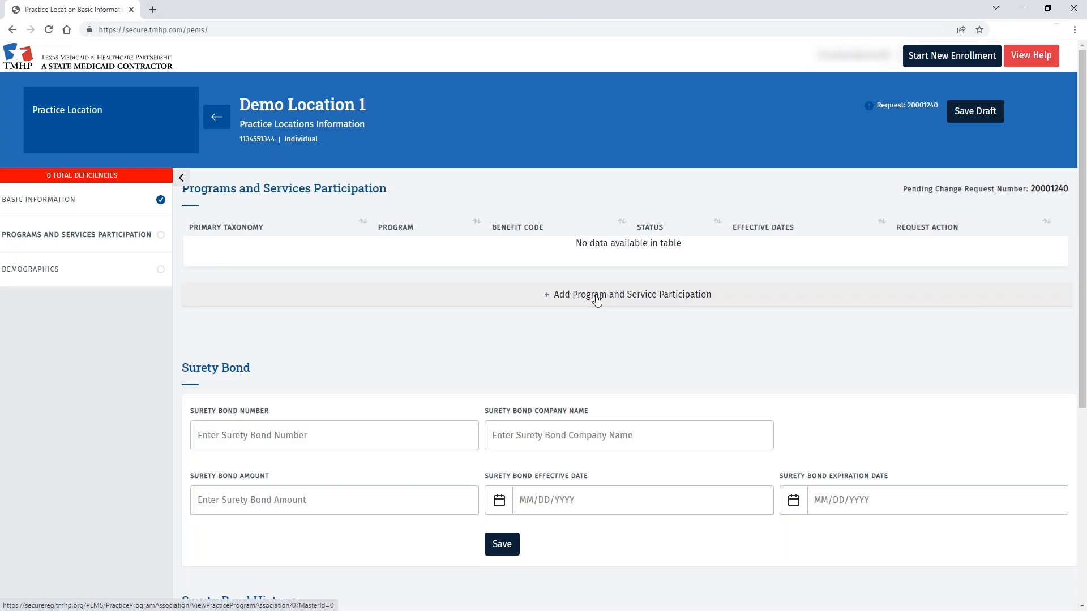
left_click(632, 295)
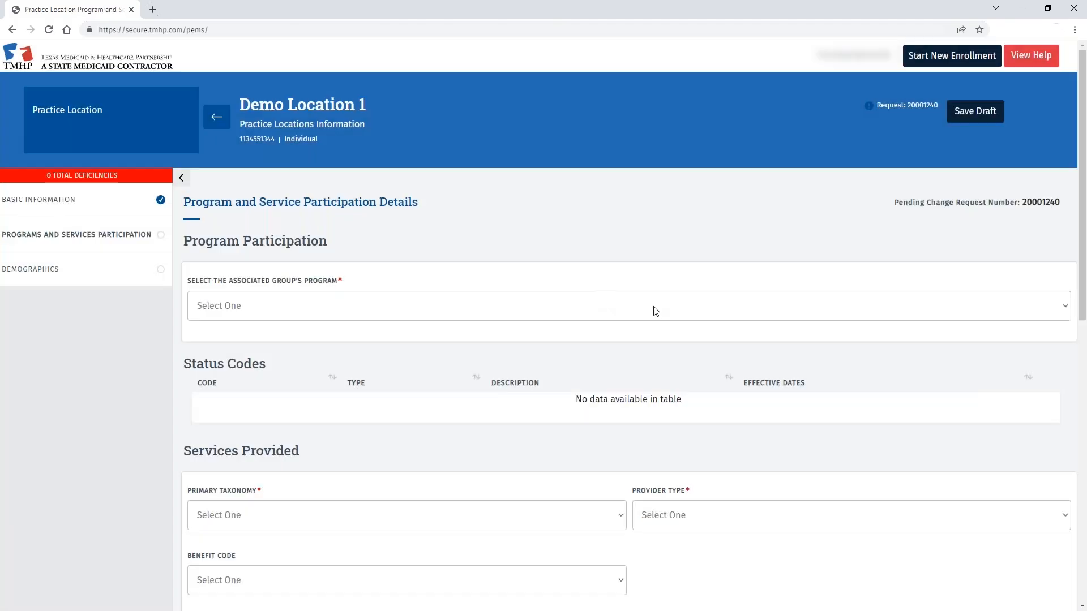
left_click(1065, 307)
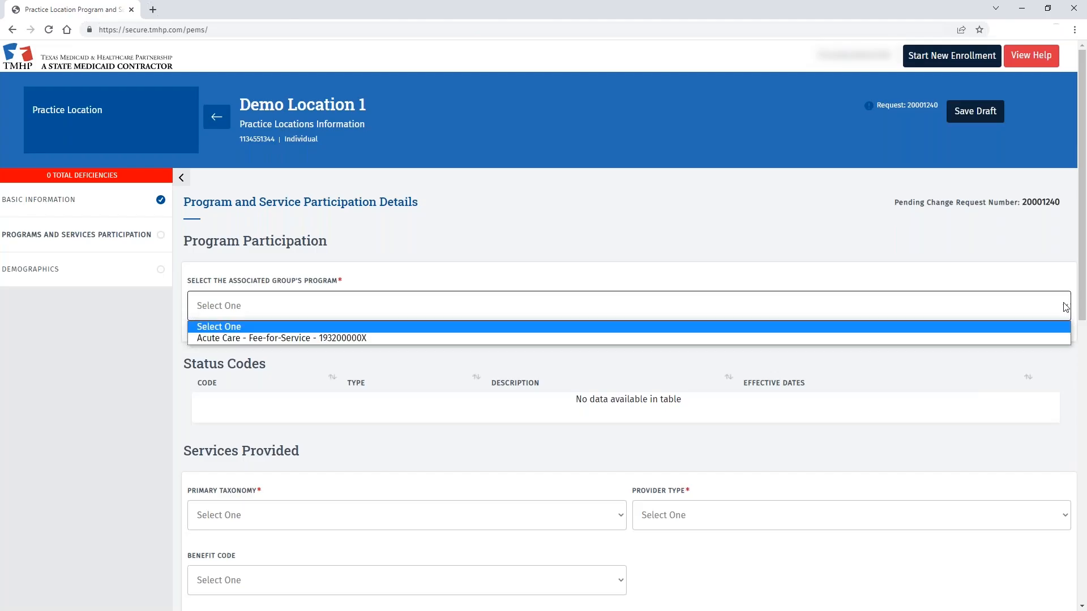
left_click(260, 338)
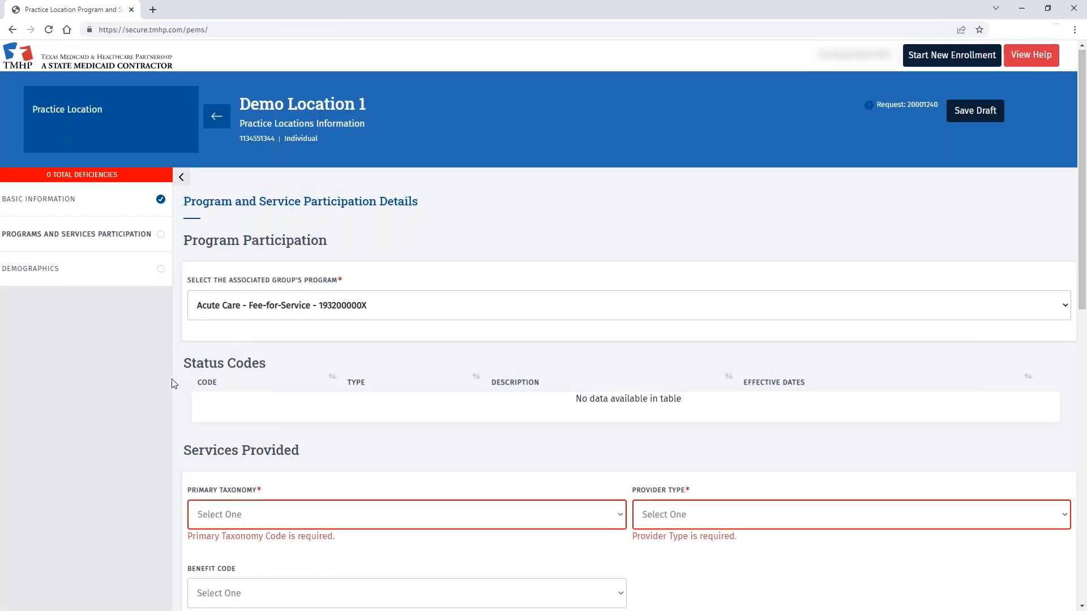
Step: Set primary taxonomy 363LF0000X and provider type Nurse Practitioner/Clinical Nurse Specialist
scroll(612, 381, "down", 3)
left_click(619, 345)
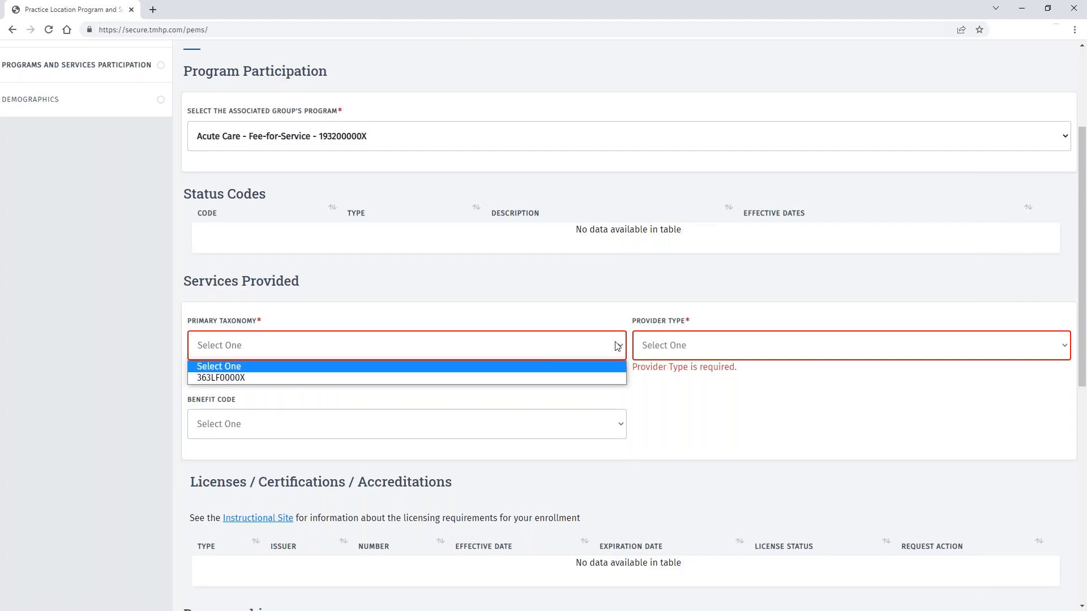
left_click(306, 376)
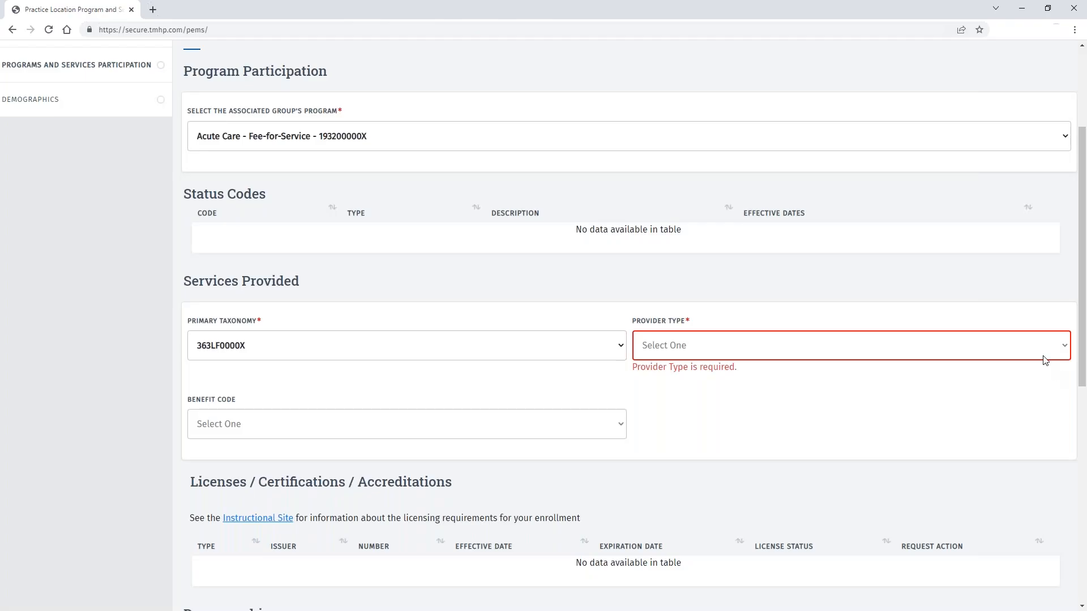
left_click(1057, 348)
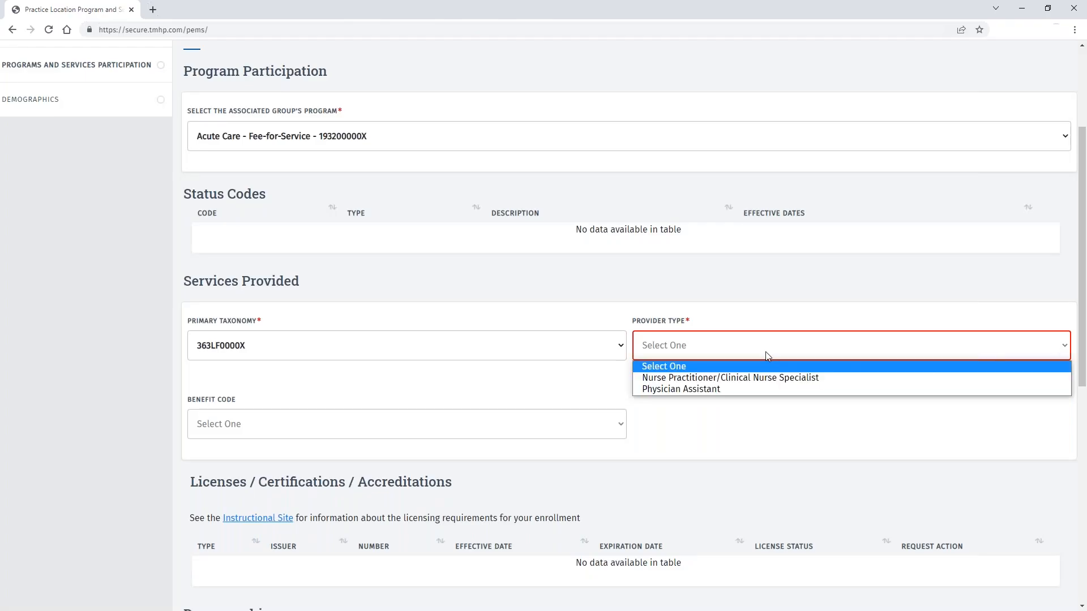
left_click(762, 378)
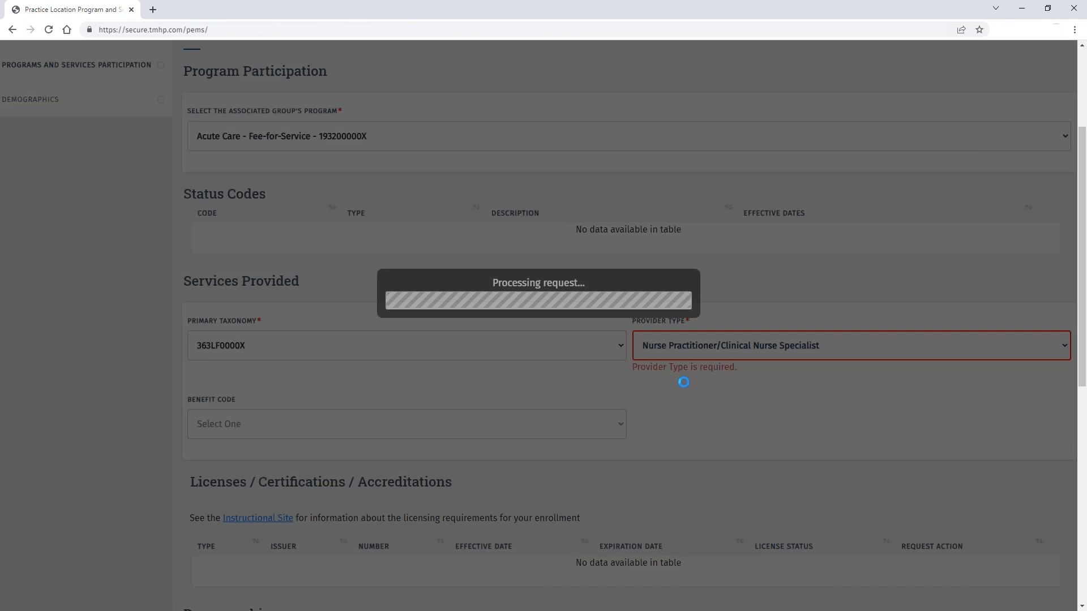
scroll(152, 434, "down", 3)
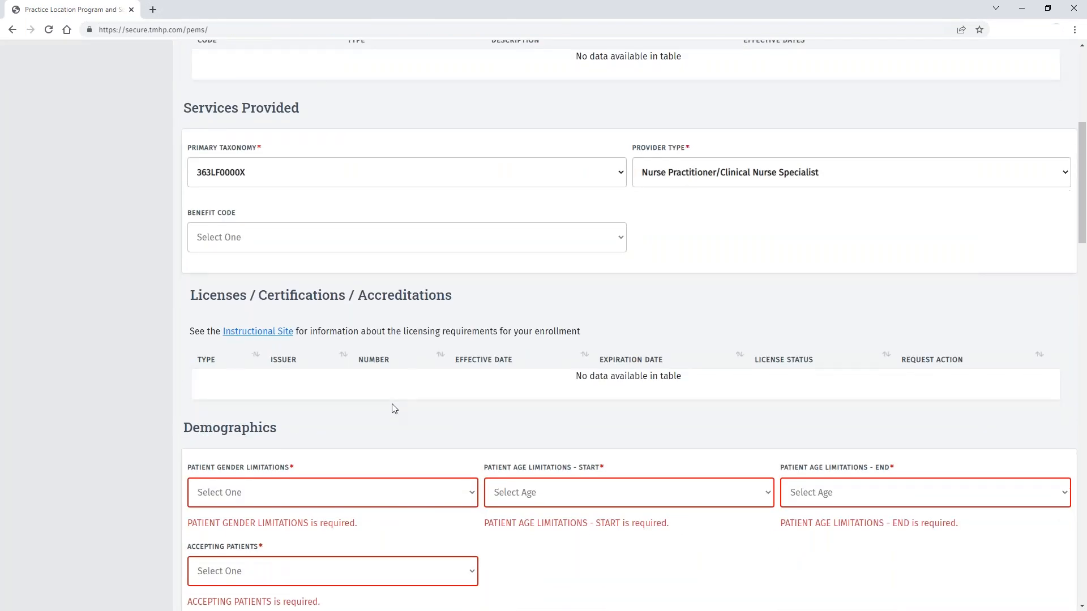
Step: Set gender limitations to All and the patient age range to 0 through 105
scroll(391, 404, "down", 2)
left_click(471, 383)
left_click(294, 410)
left_click(510, 383)
scroll(547, 357, "down", 15)
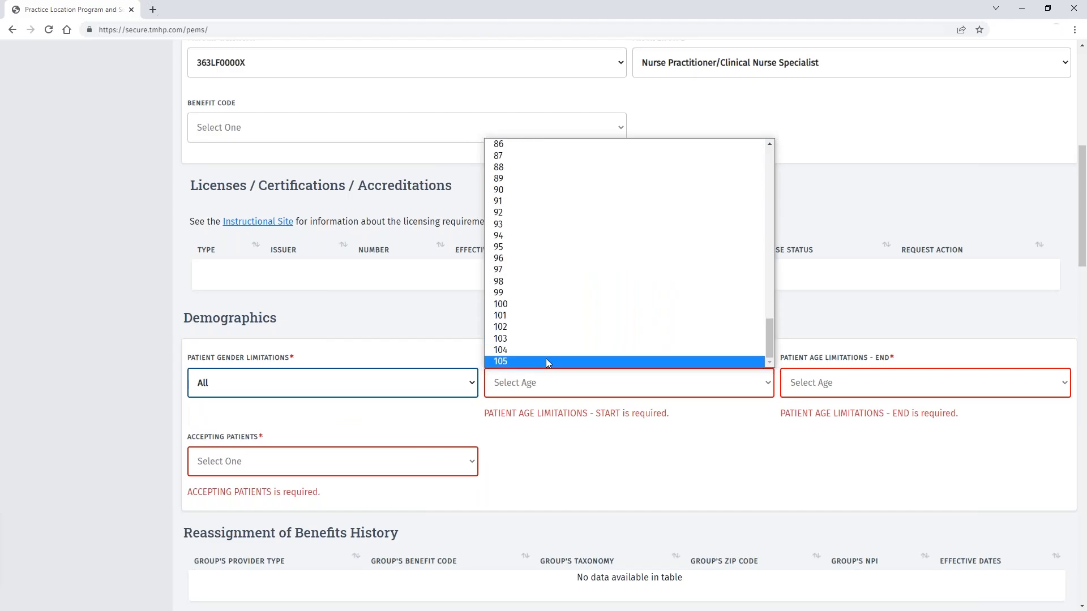
left_click(547, 361)
left_click(765, 383)
left_click_drag(768, 335, 766, 152)
left_click(614, 155)
left_click(832, 383)
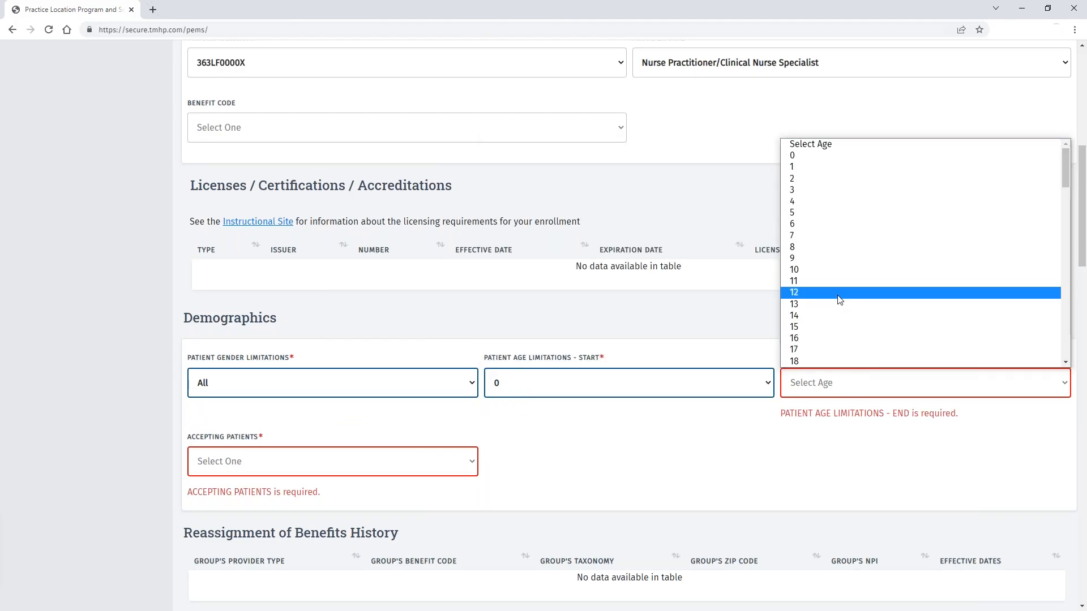
scroll(839, 299, "down", 17)
left_click(838, 361)
Step: Mark the location as Accepting New Patients
left_click(332, 448)
left_click(333, 513)
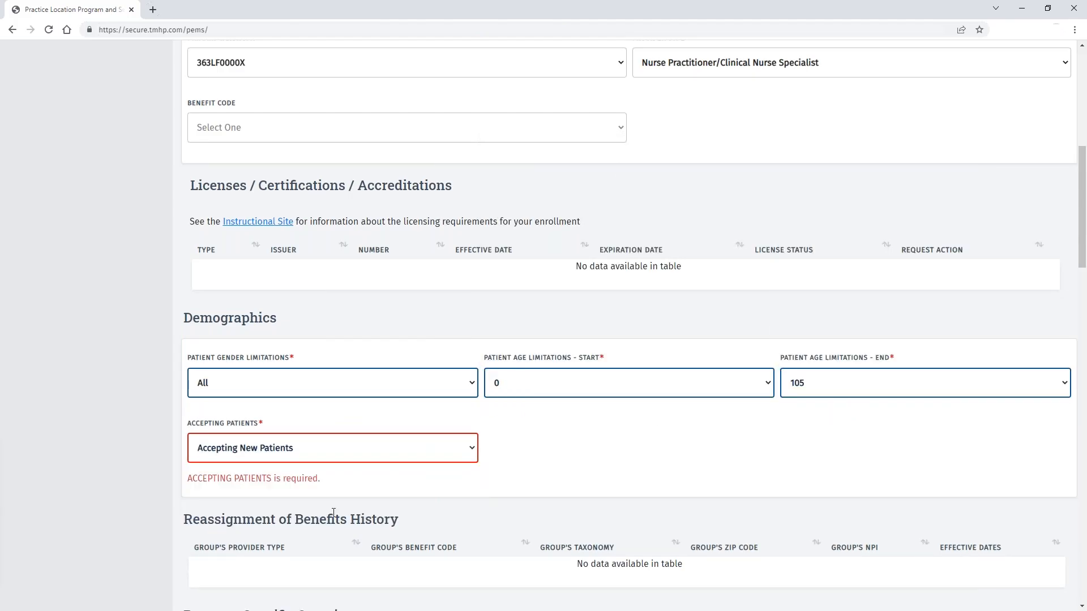
scroll(646, 392, "down", 7)
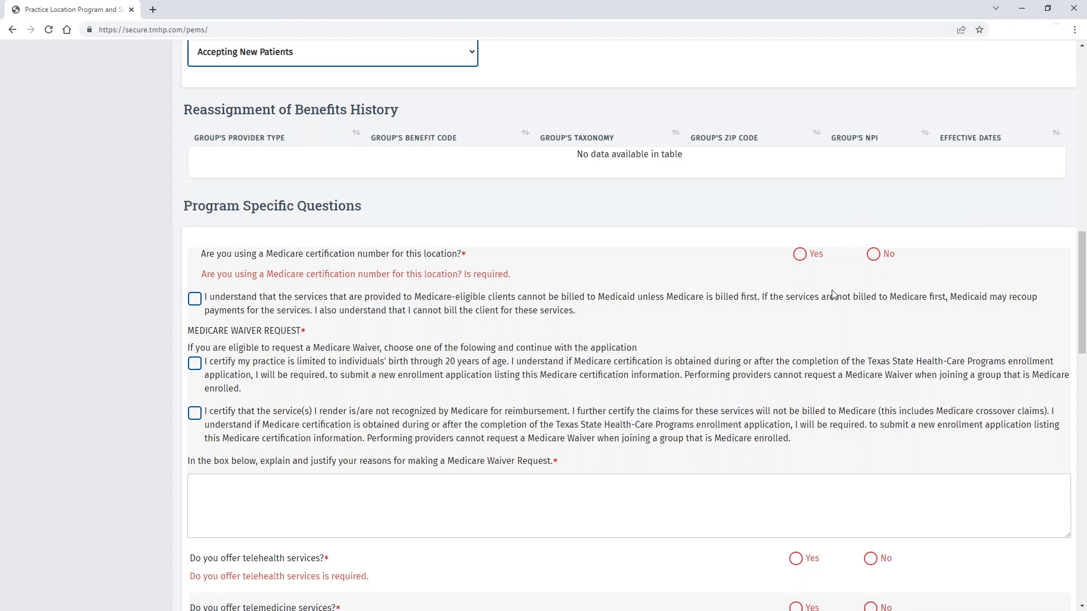
Step: Answer No to Medicare certification, acknowledge Medicare-first billing, and certify serving ages birth through 20
left_click(800, 255)
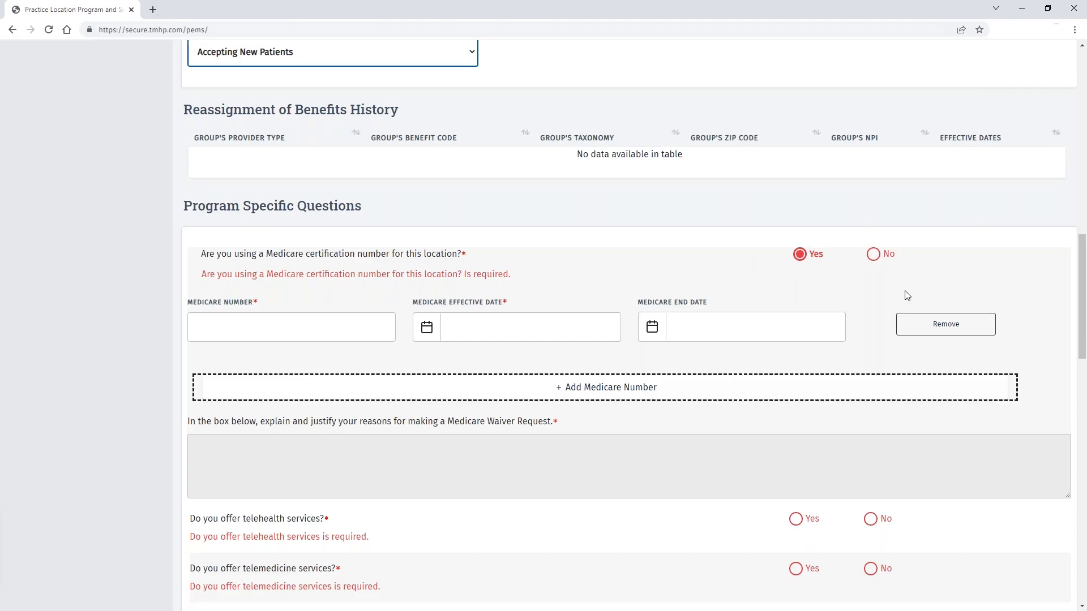
left_click(876, 258)
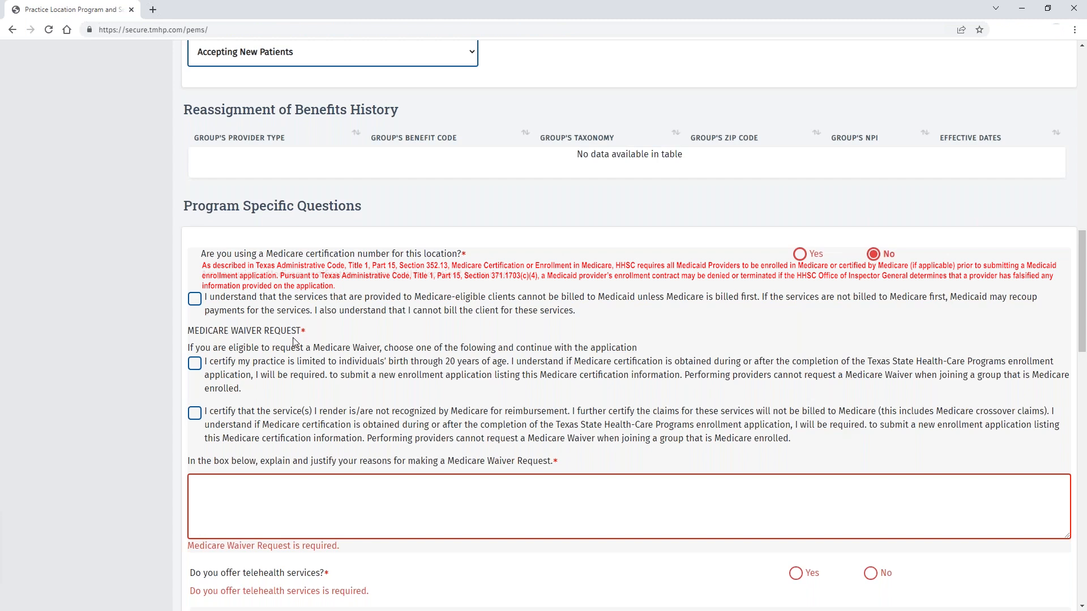
left_click(201, 308)
left_click(208, 363)
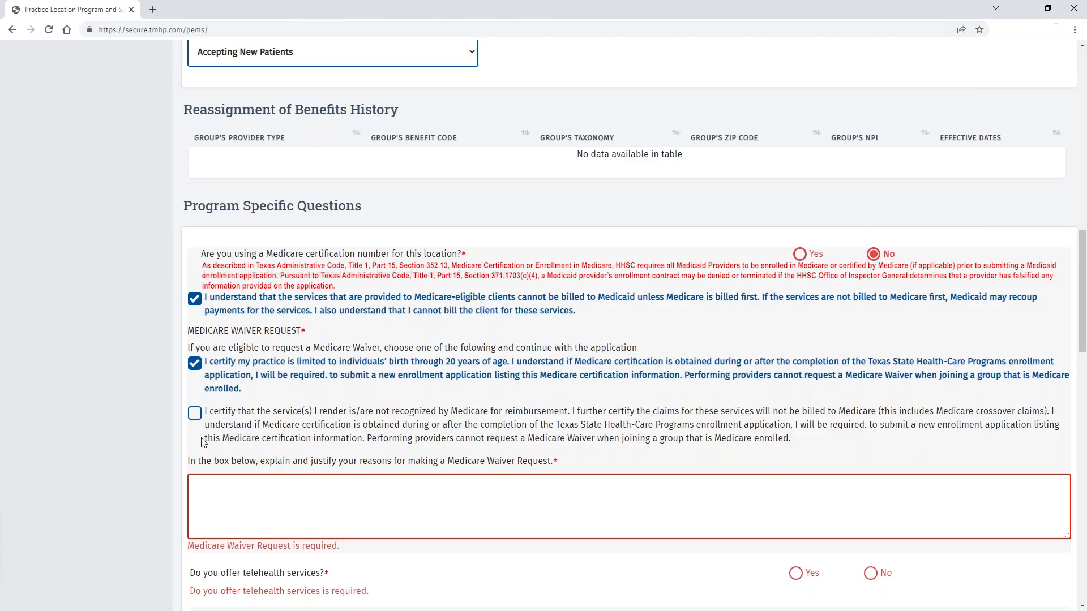
Step: Enter the Medicare waiver justification 'I serve under 21 clients'
scroll(232, 424, "down", 2)
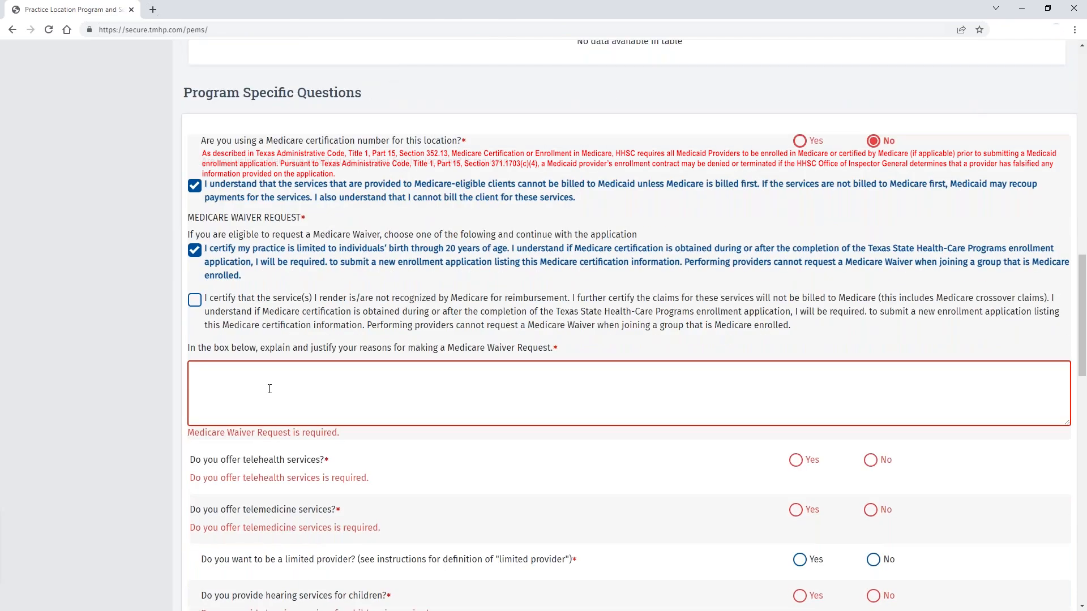
left_click(269, 389)
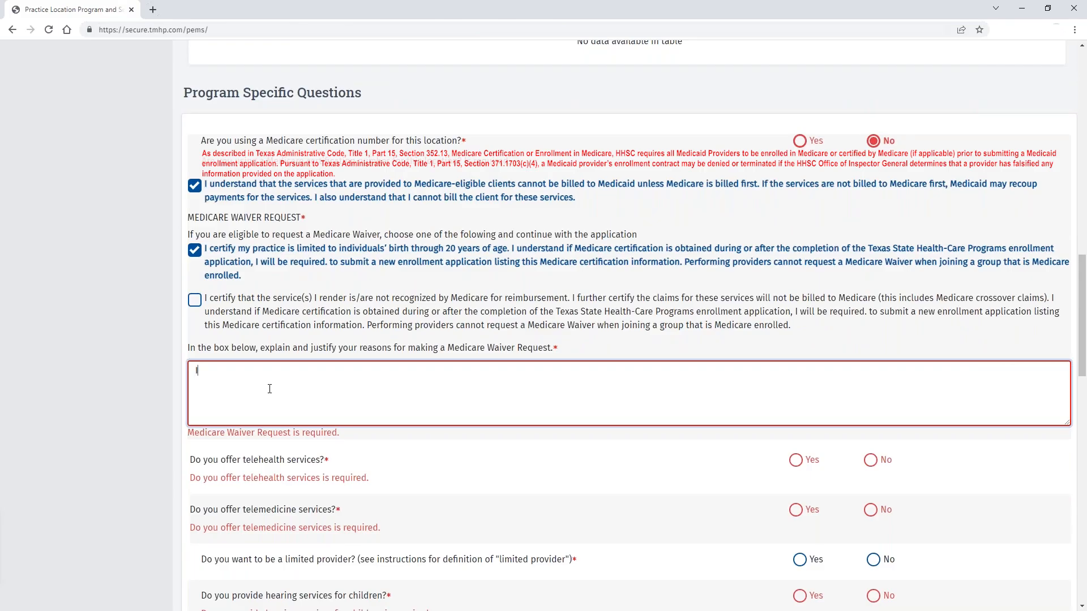
type("I serve ped")
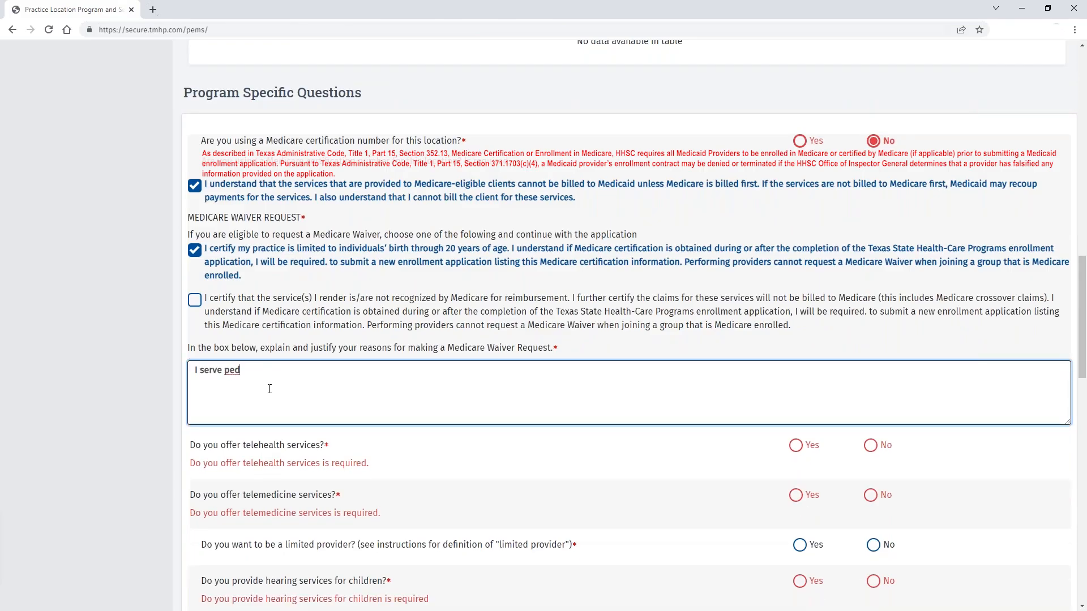
key("BackSpace")
key("BackSpace")
key("BackSpace")
type("under 21 clients")
scroll(461, 119, "down", 5)
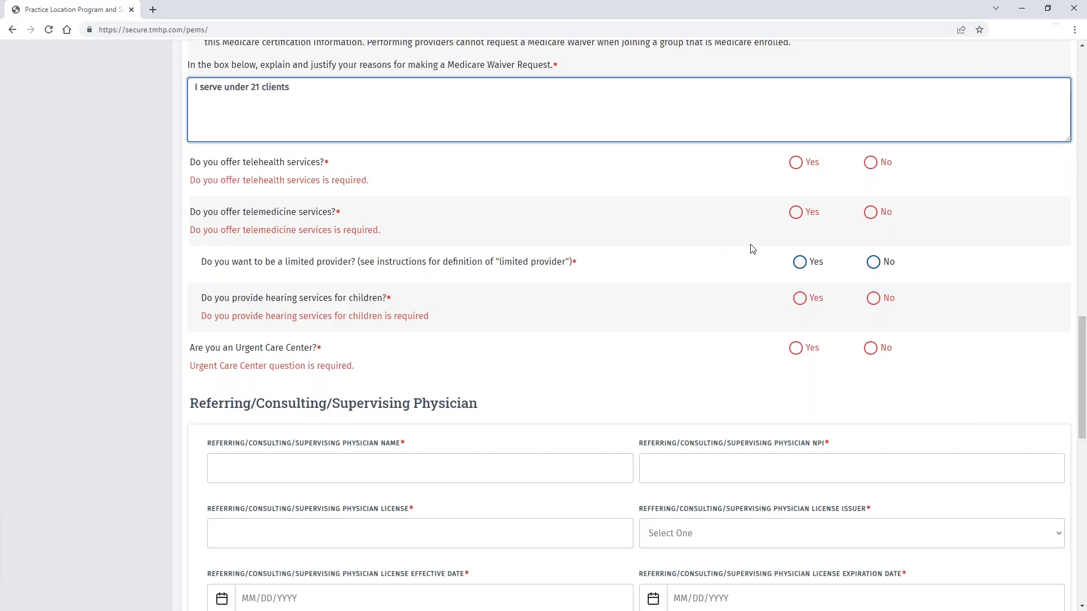
Step: Answer No to telehealth, telemedicine, limited provider, children's hearing services and Urgent Care Center
left_click(871, 163)
left_click(871, 214)
left_click(873, 264)
left_click(873, 300)
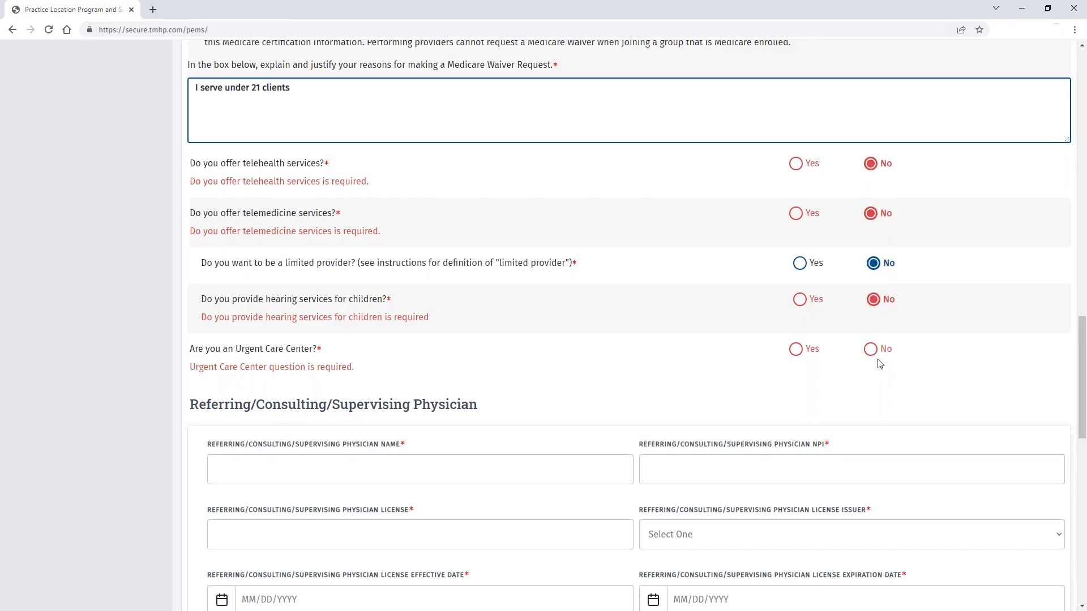
left_click(871, 350)
scroll(501, 289, "down", 1)
Step: Enter the supervising physician's name
scroll(500, 289, "down", 3)
left_click(356, 249)
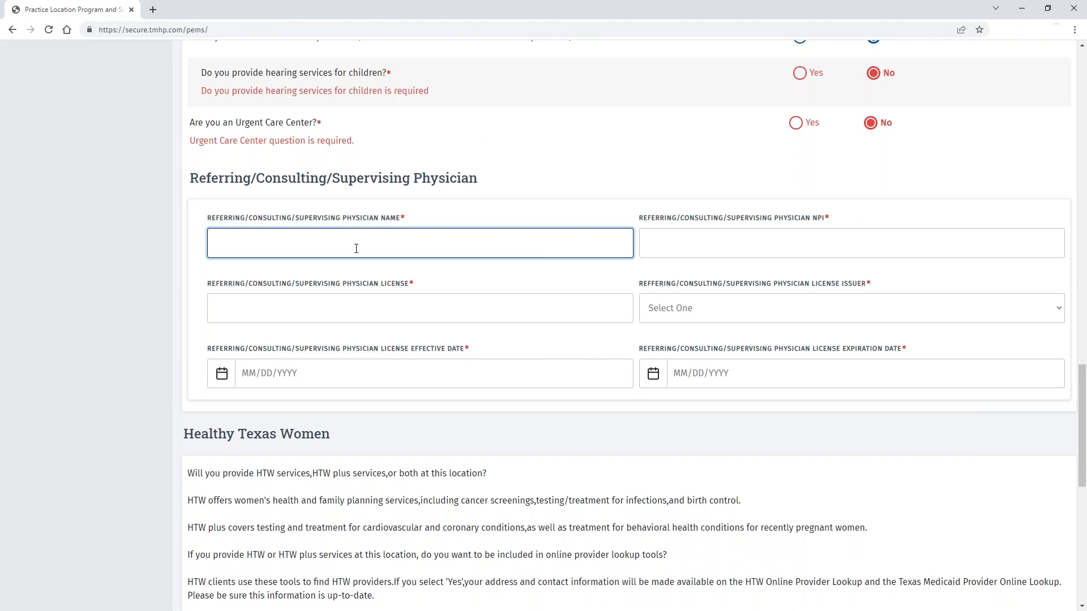
type("Supervising Demo")
key("Tab")
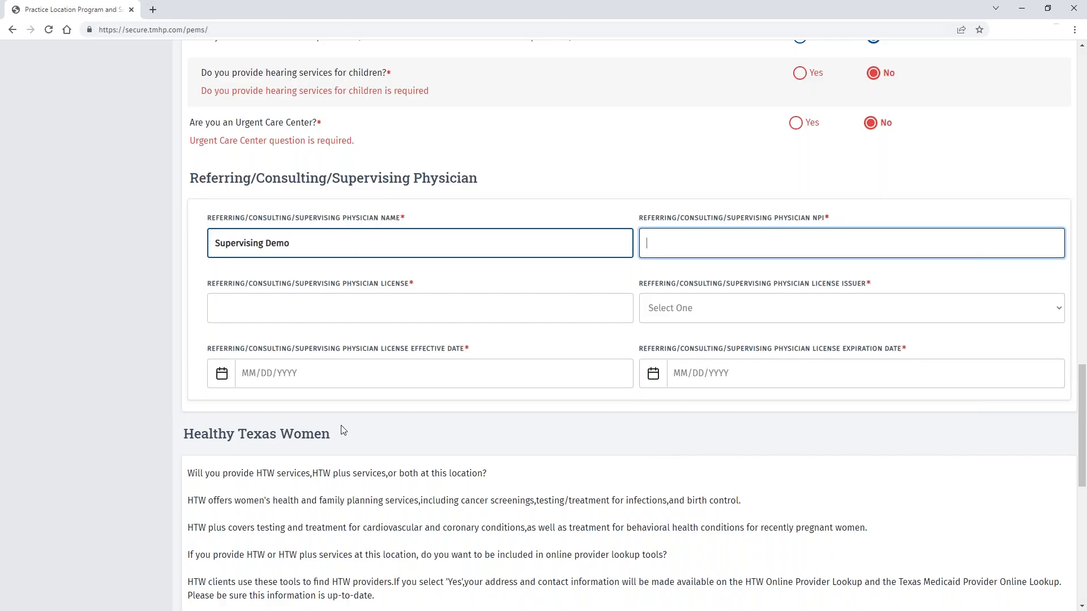
Step: Decline Healthy Texas Women services, choose specialty Clinical Nurse Specialist with subspecialty N/A, and save
scroll(535, 396, "down", 5)
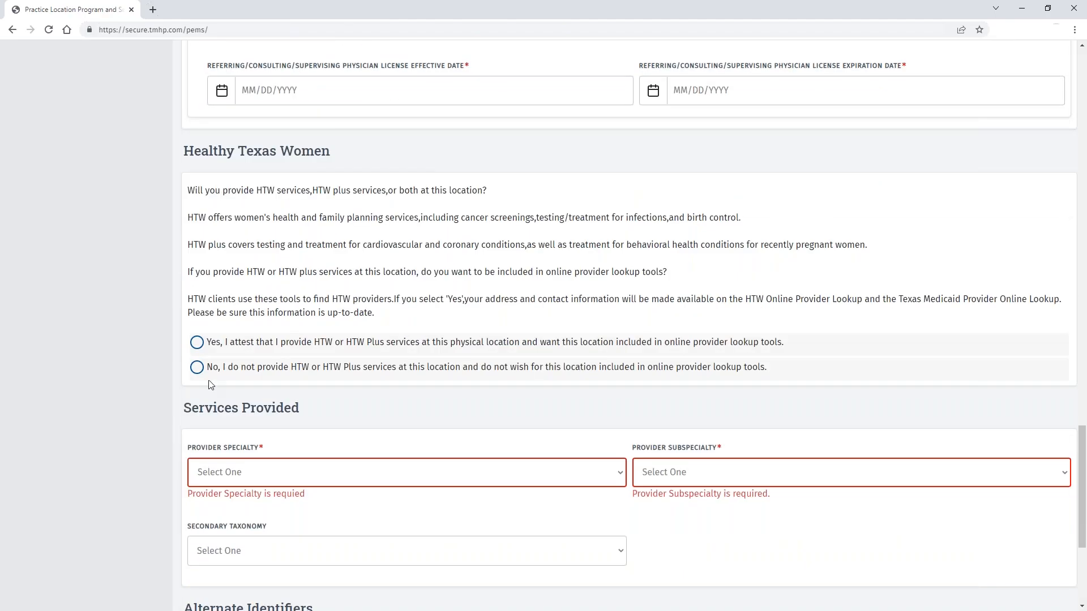
left_click(196, 367)
scroll(577, 381, "down", 2)
left_click(571, 360)
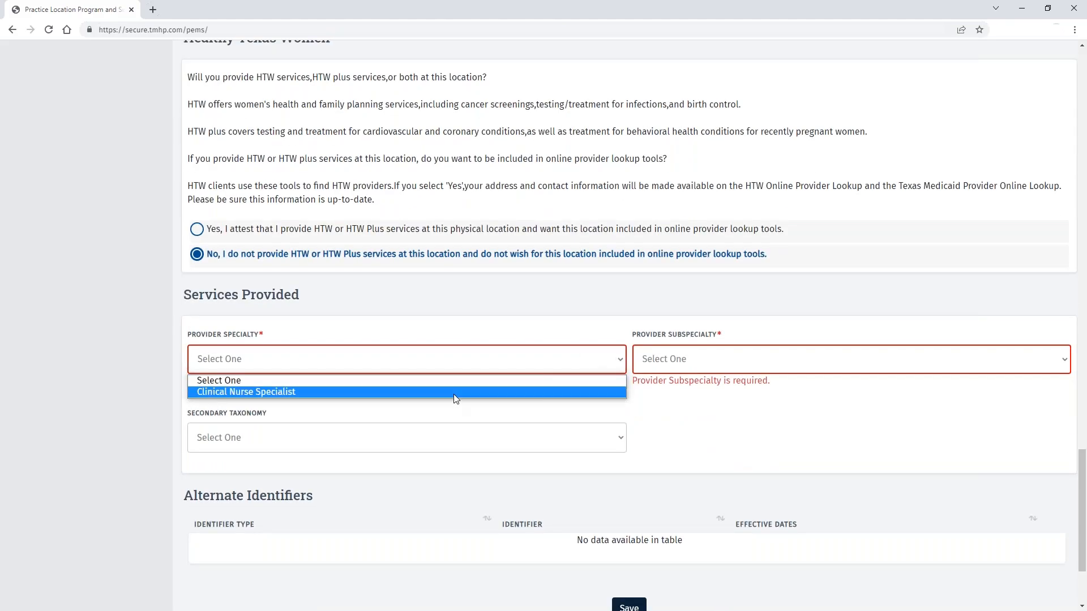
left_click(571, 388)
left_click(735, 362)
left_click(735, 391)
scroll(610, 396, "up", 5)
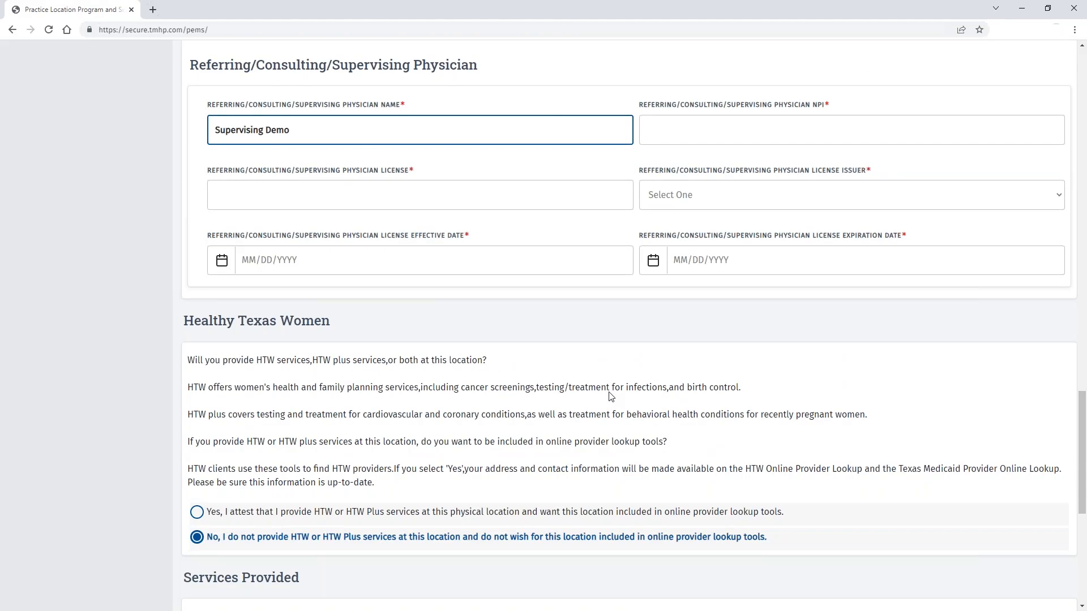
scroll(608, 396, "down", 6)
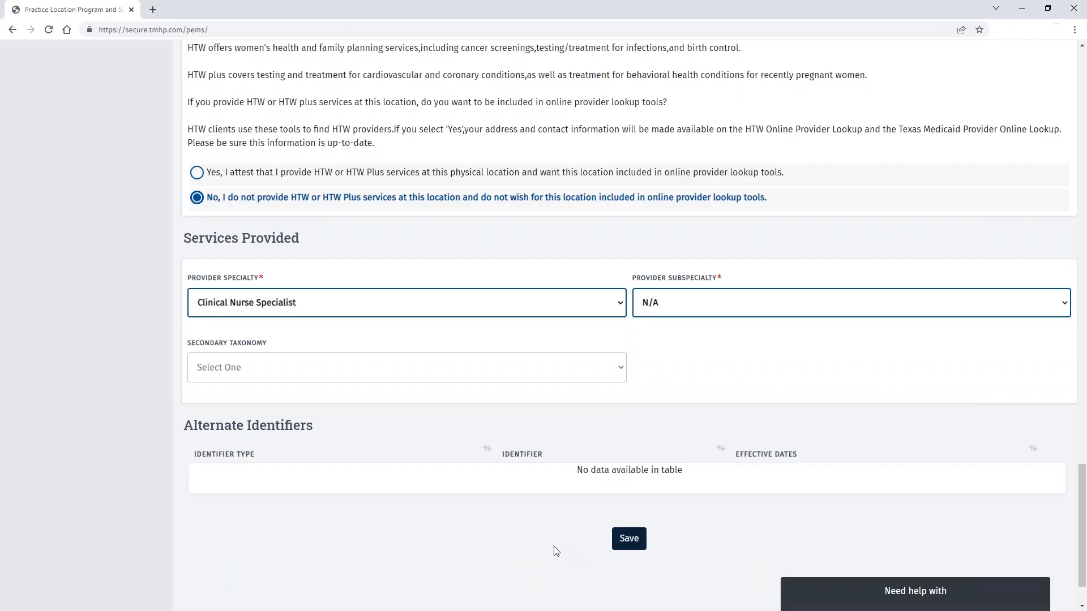
left_click(628, 538)
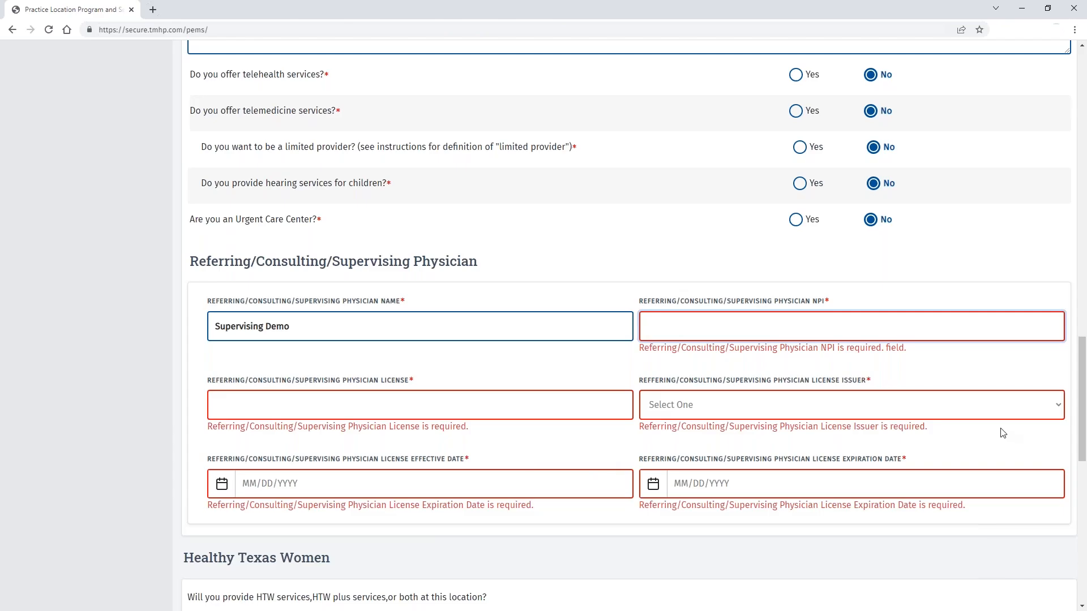
Step: Set the license issuer to Texas Medical Board with dates 01/01/1980 to 01/01/2025
left_click(1054, 413)
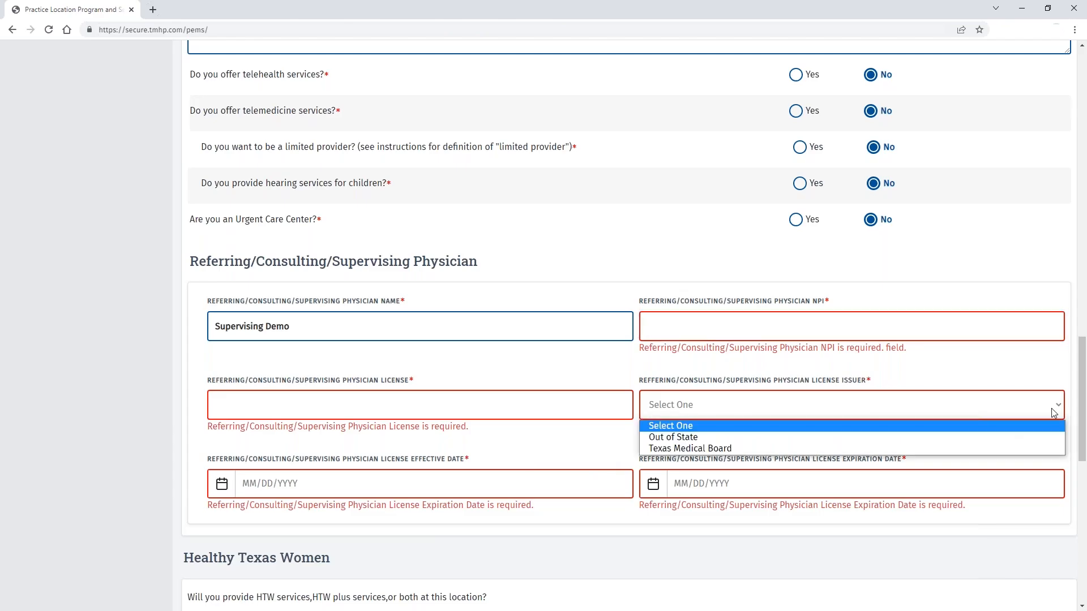
left_click(977, 443)
left_click(389, 488)
type("01/01/1980")
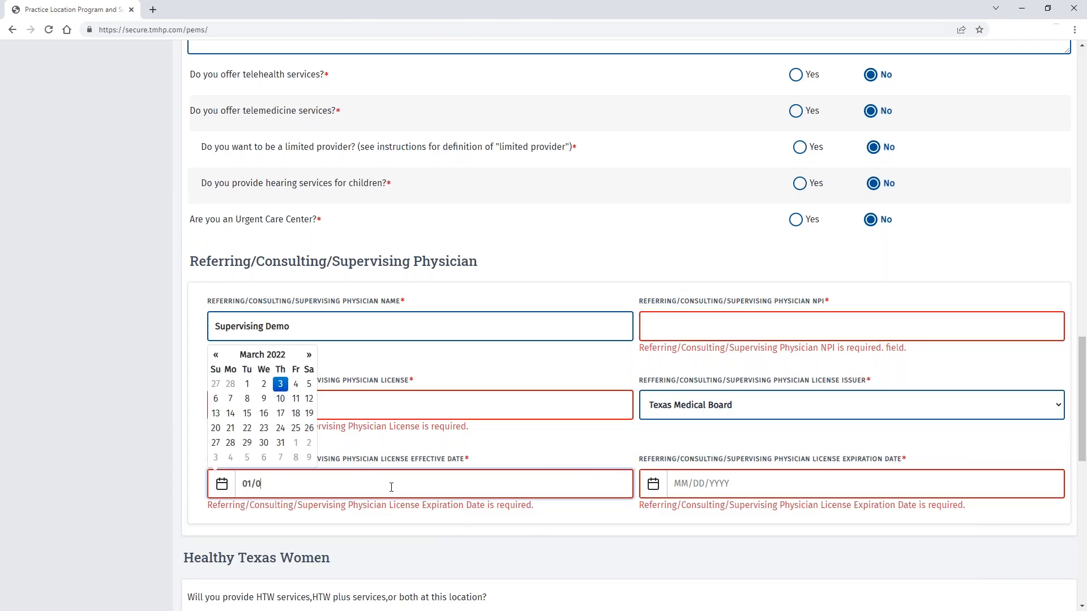
left_click(644, 485)
type("01/01/2025")
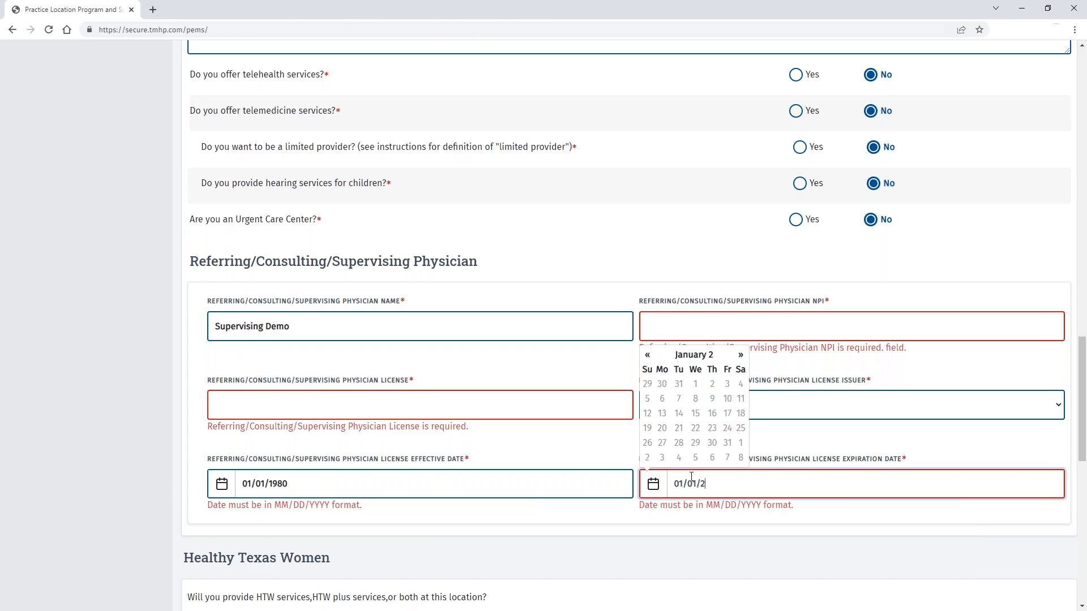
Step: Enter the physician's license number and NPI, then save the program participation details
left_click(387, 407)
type("a12345")
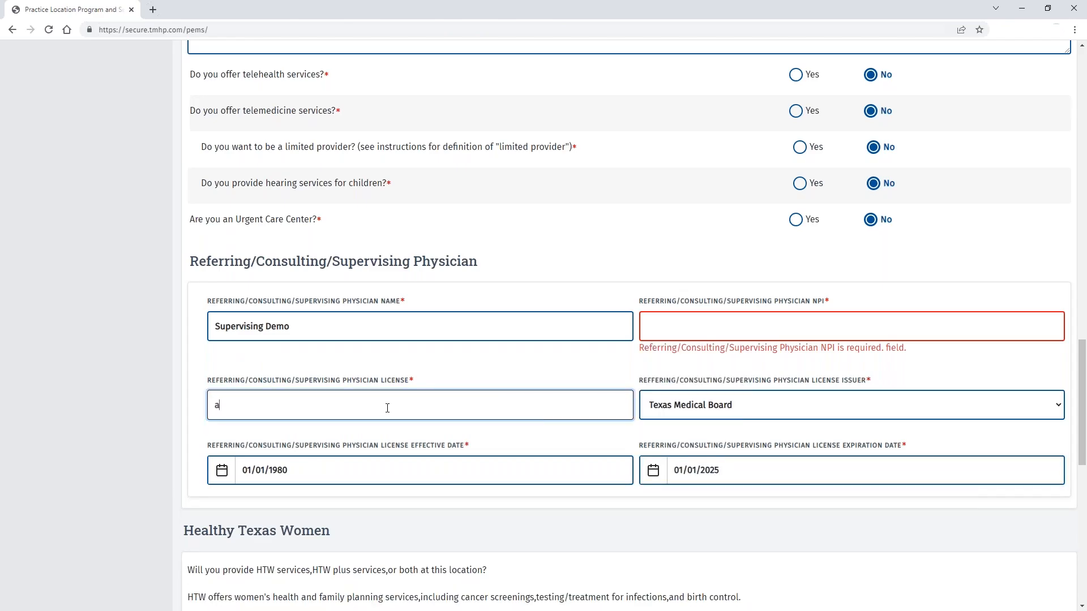
left_click(720, 322)
type("1111111111")
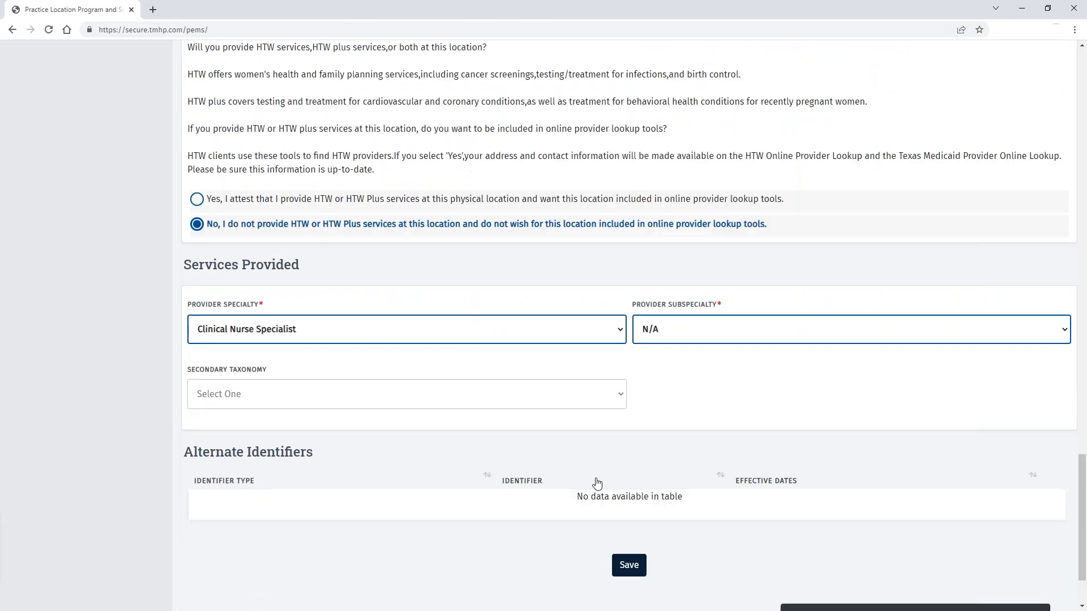
scroll(597, 483, "down", 2)
left_click(637, 470)
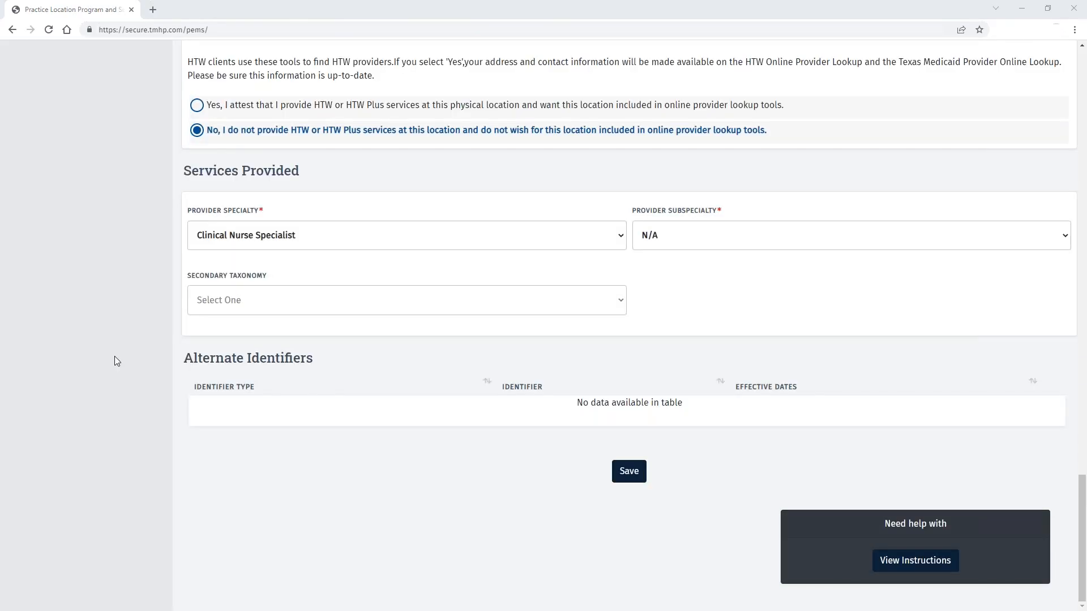
scroll(115, 354, "up", 7)
Step: On Demographics, add Travis as county served and English and Spanish as additional languages
scroll(114, 354, "up", 20)
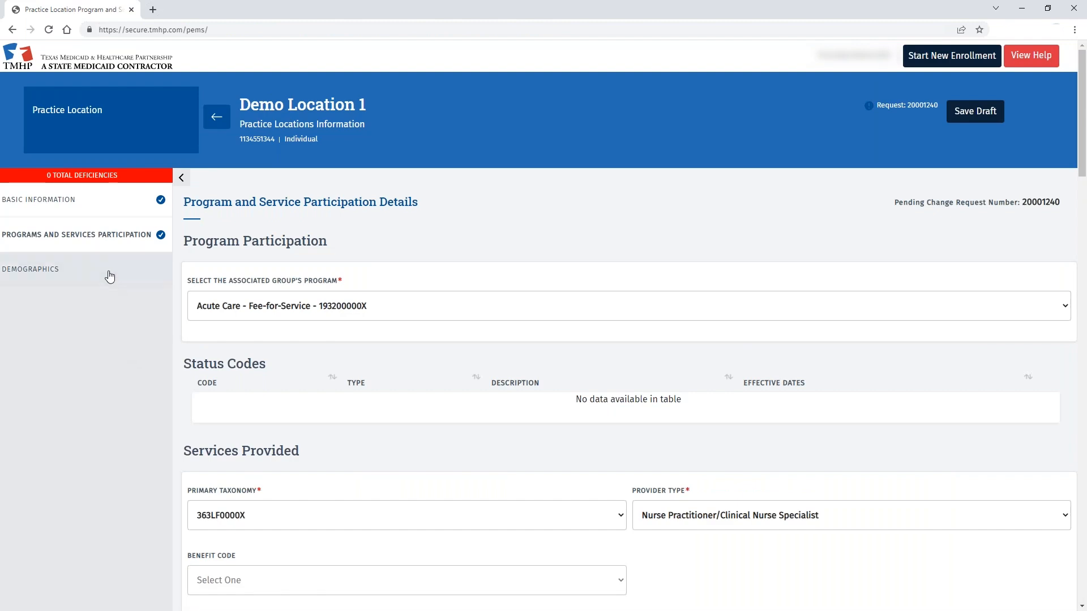
left_click(107, 270)
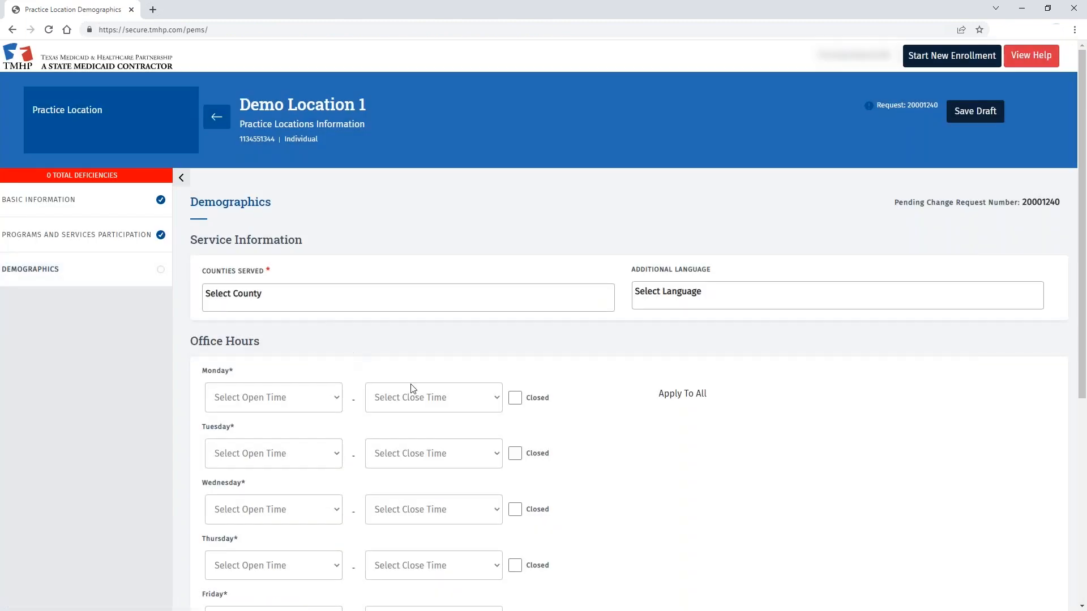
left_click(300, 296)
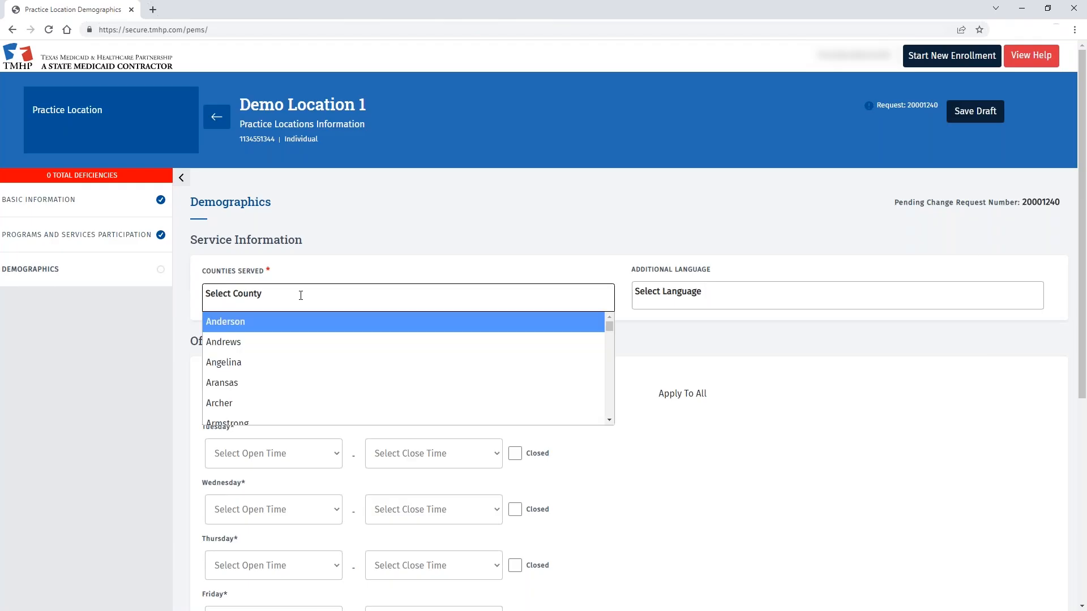
type("tra")
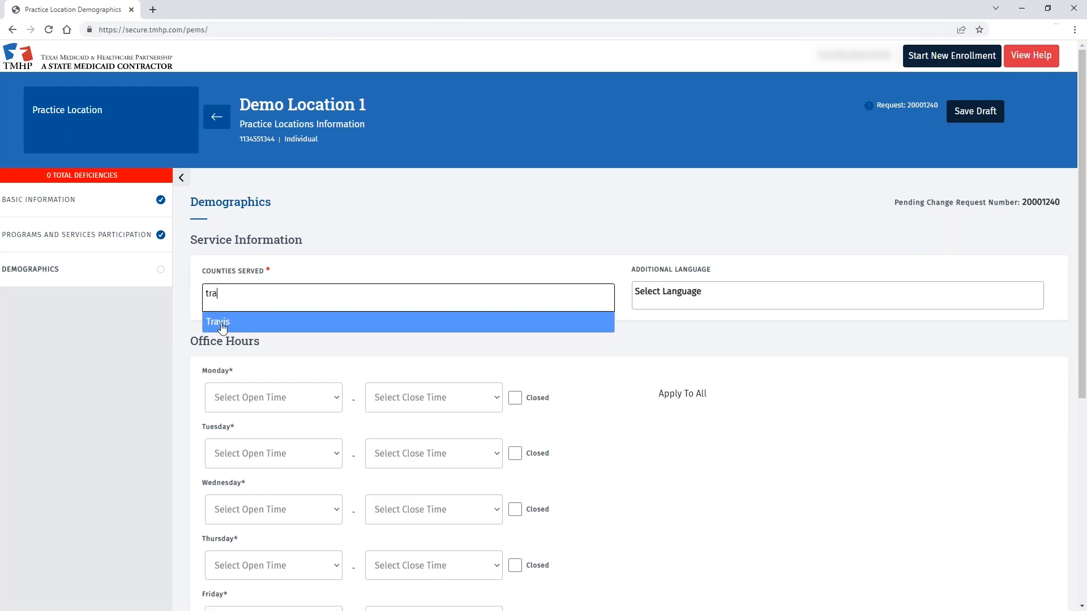
left_click(233, 327)
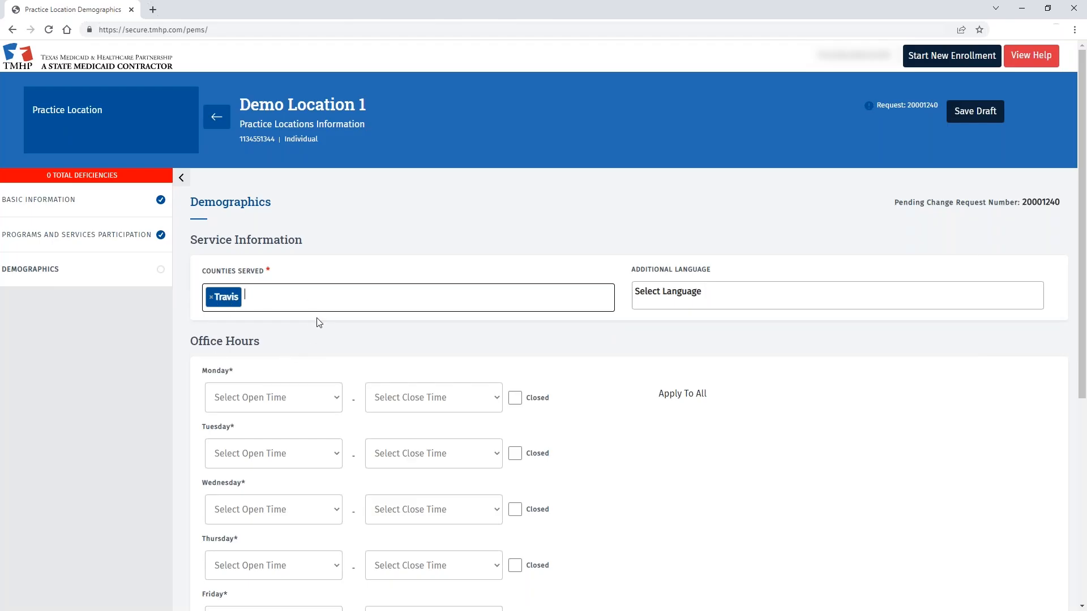
left_click(718, 297)
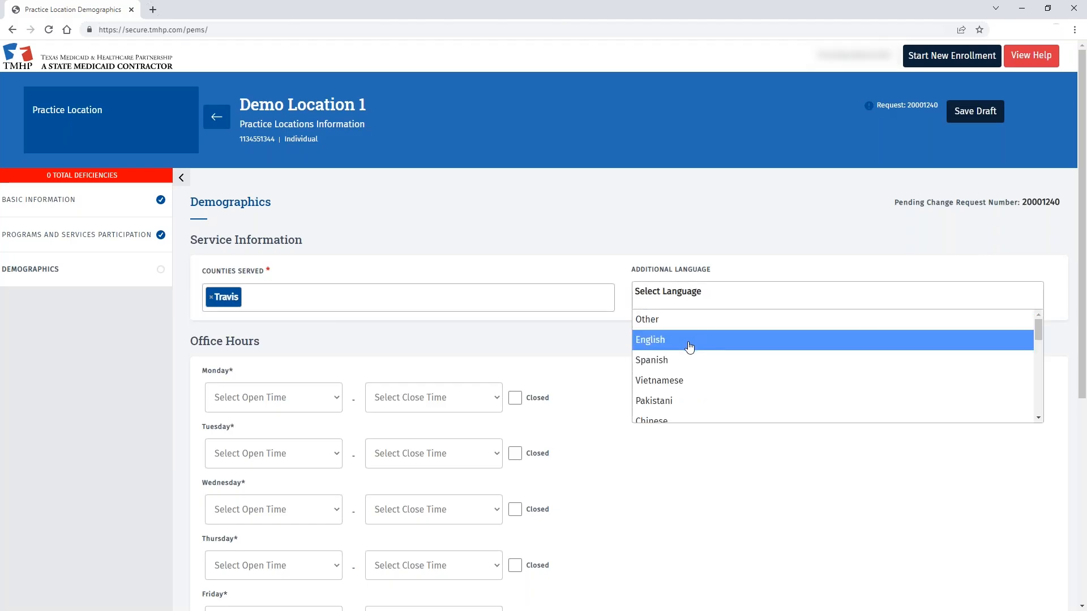
left_click(693, 343)
left_click(706, 296)
left_click(696, 360)
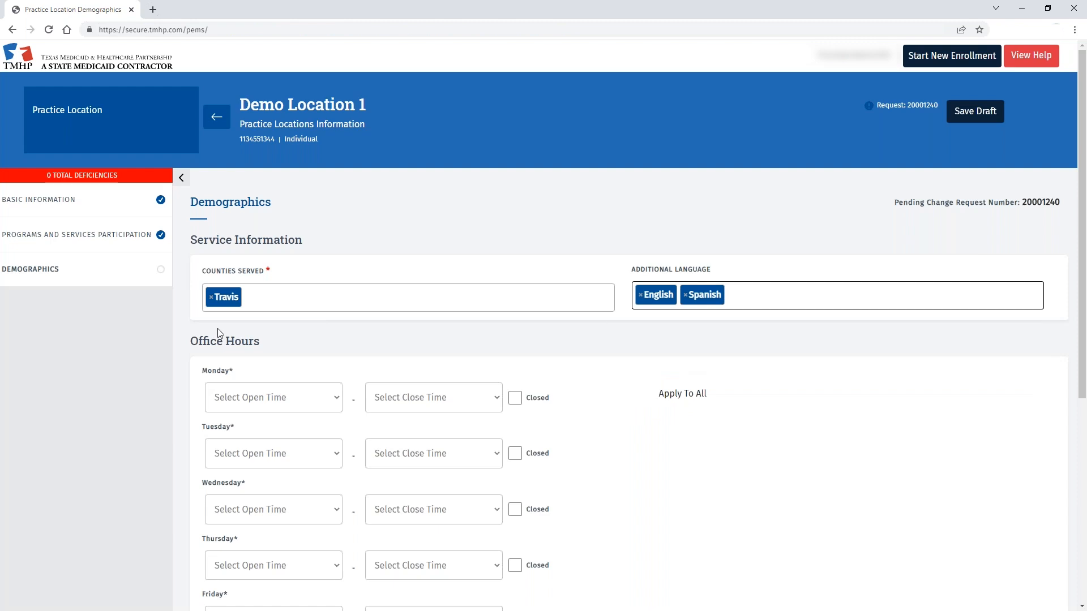
Step: Set Monday's hours to 9:00 AM–4:00 PM and apply them to all days
scroll(135, 346, "down", 3)
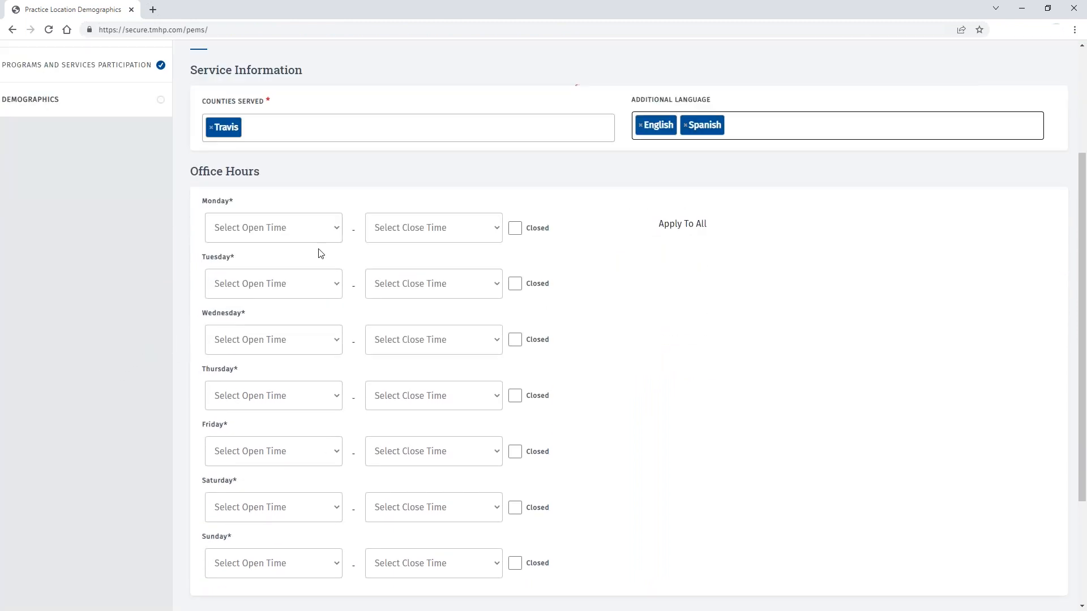
left_click(334, 228)
scroll(279, 336, "down", 5)
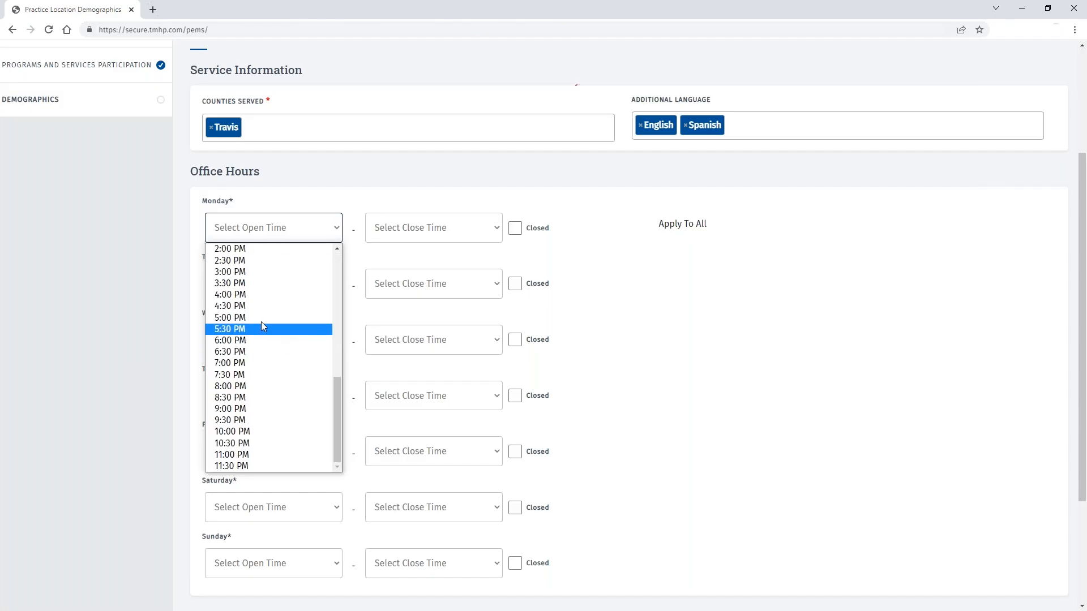
scroll(257, 322, "up", 3)
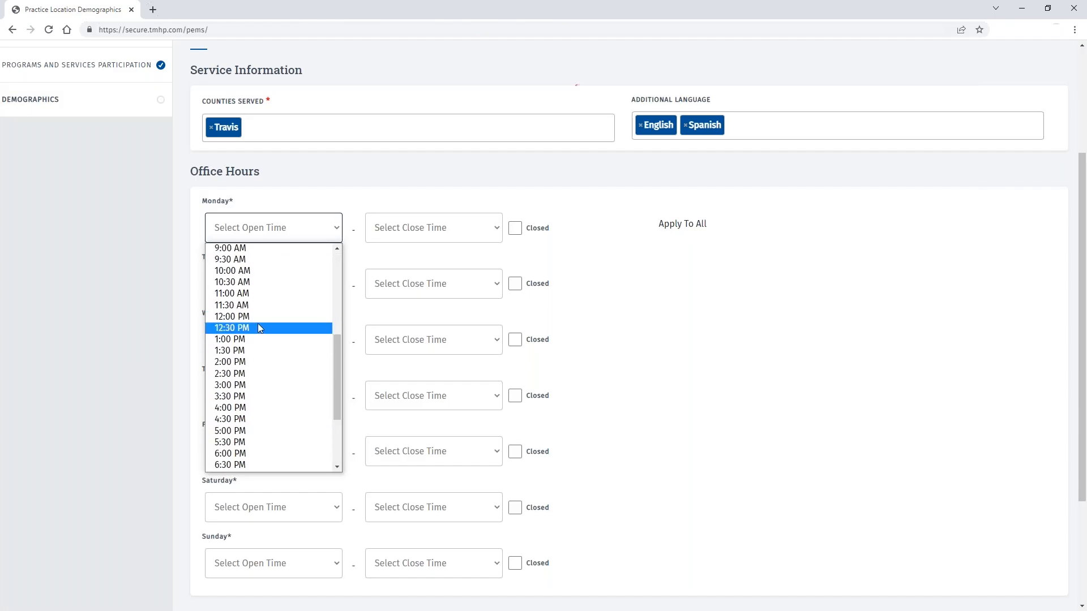
left_click(258, 254)
left_click(494, 228)
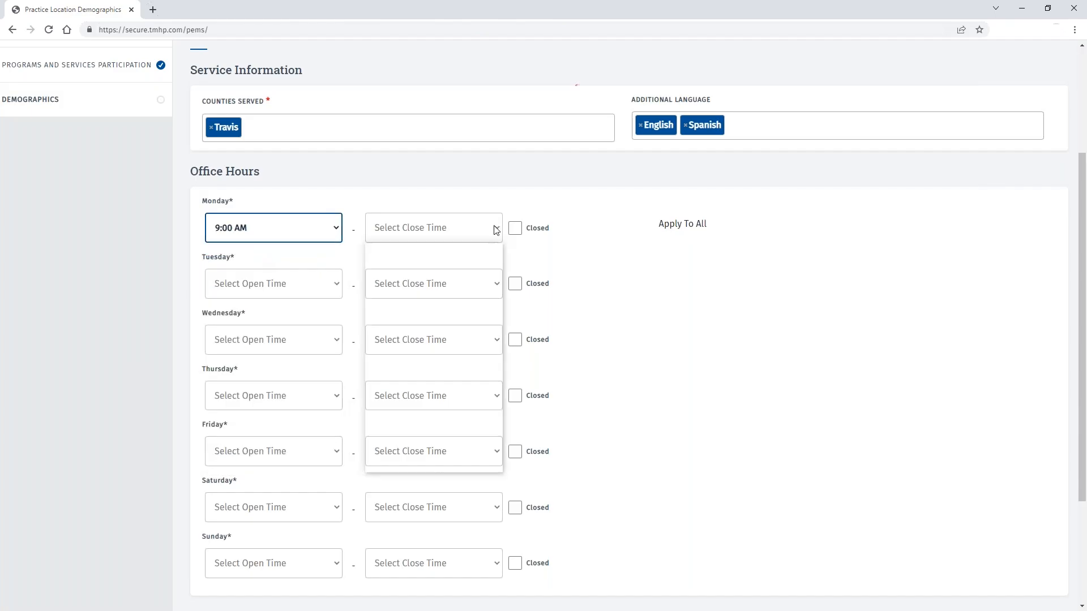
scroll(443, 348, "down", 6)
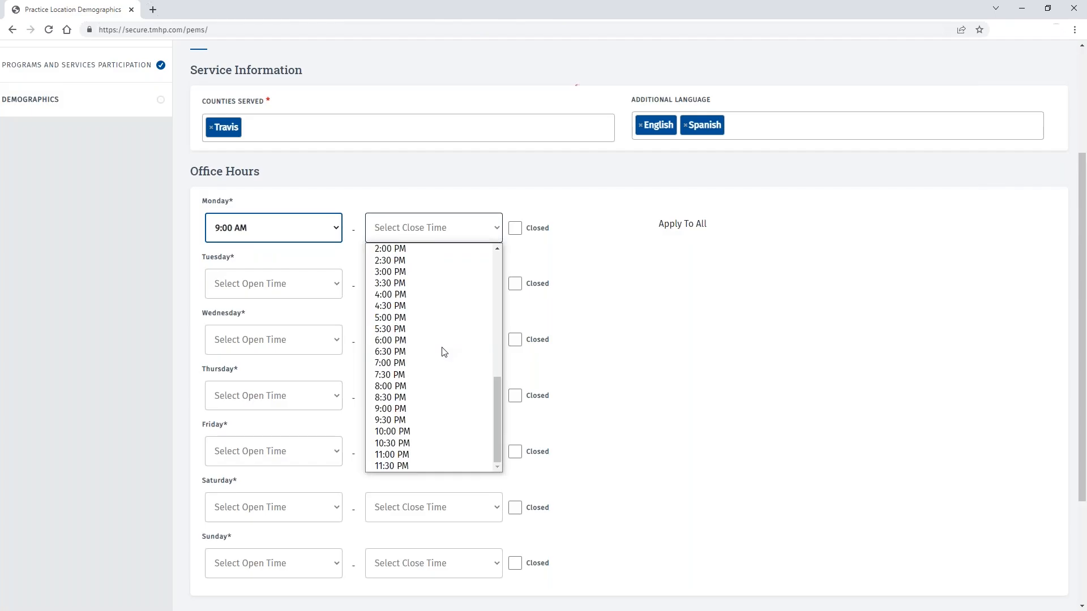
left_click(431, 294)
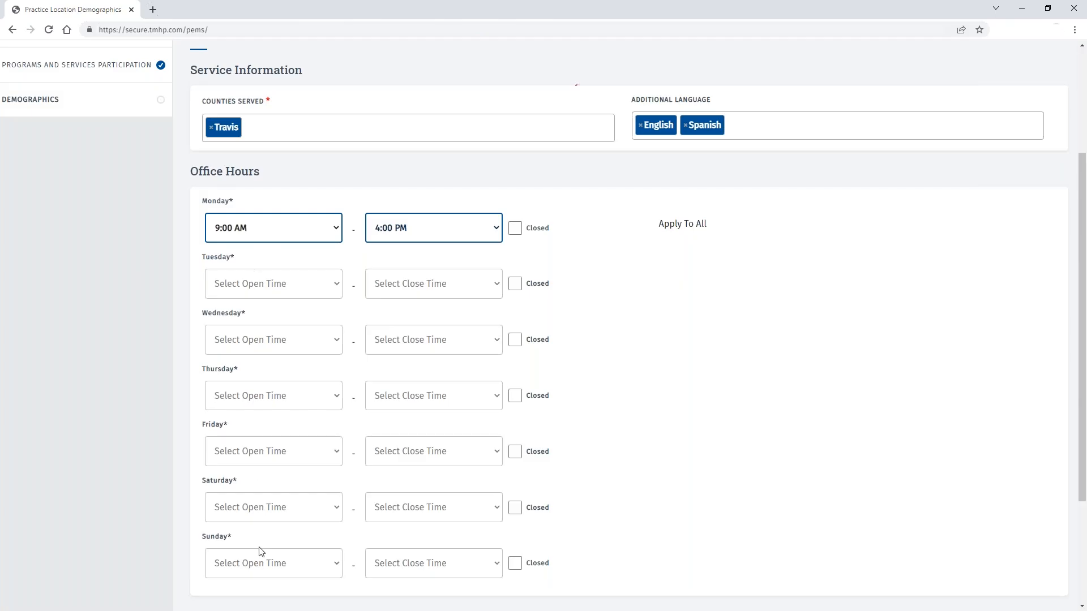
left_click(676, 226)
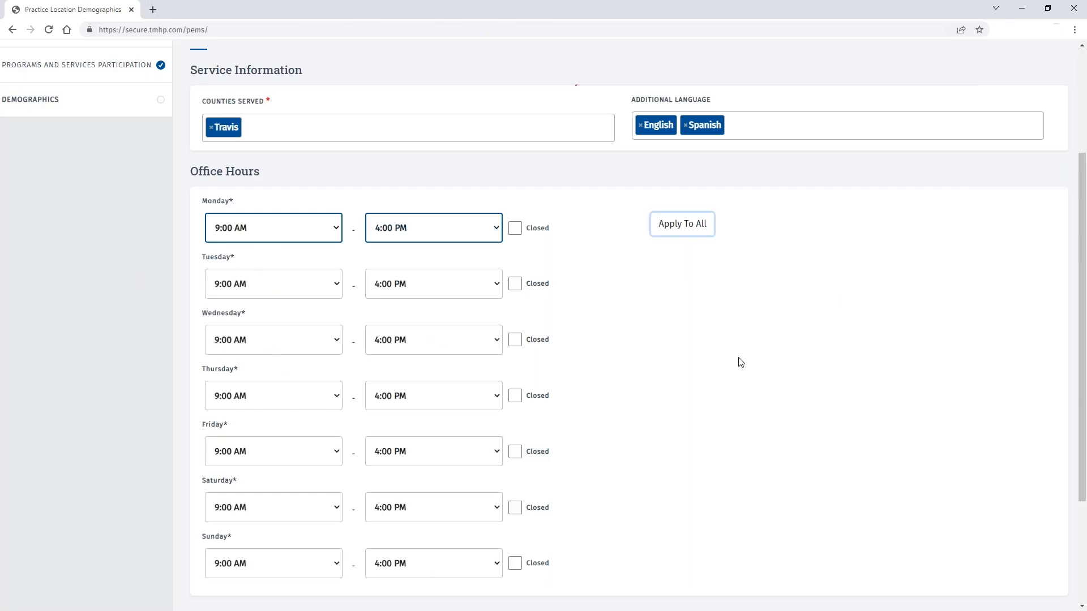
Step: Mark Saturday and Sunday closed and save the demographics
left_click(515, 507)
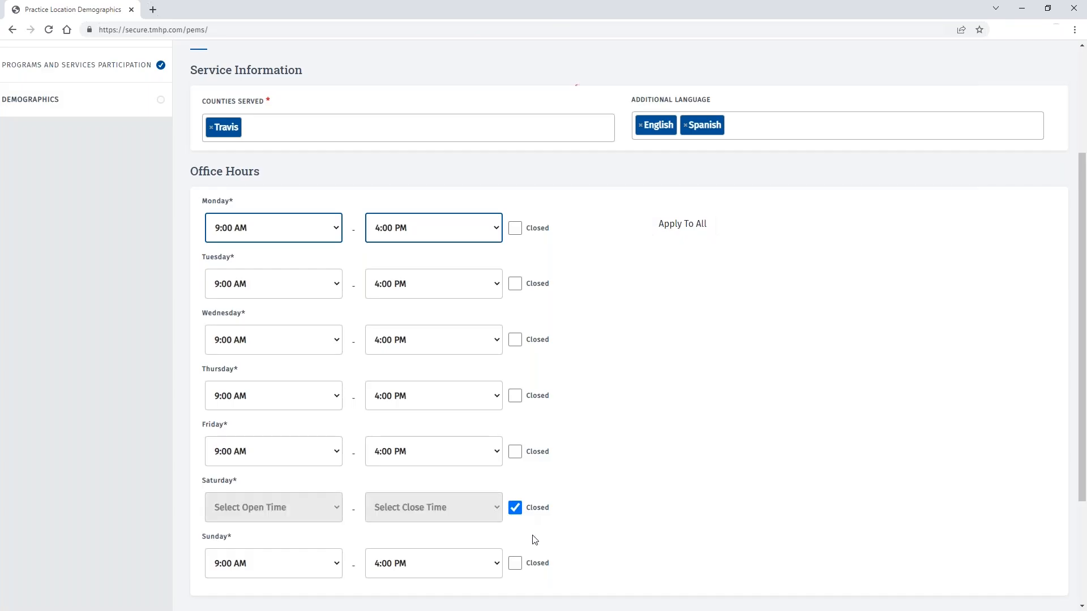
left_click(515, 563)
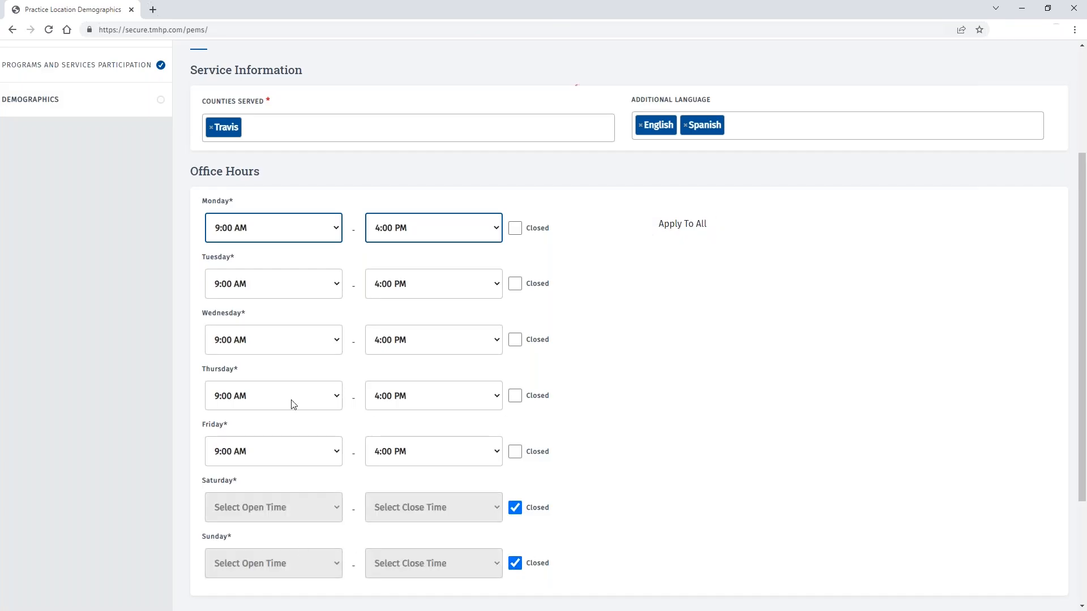
scroll(128, 386, "down", 3)
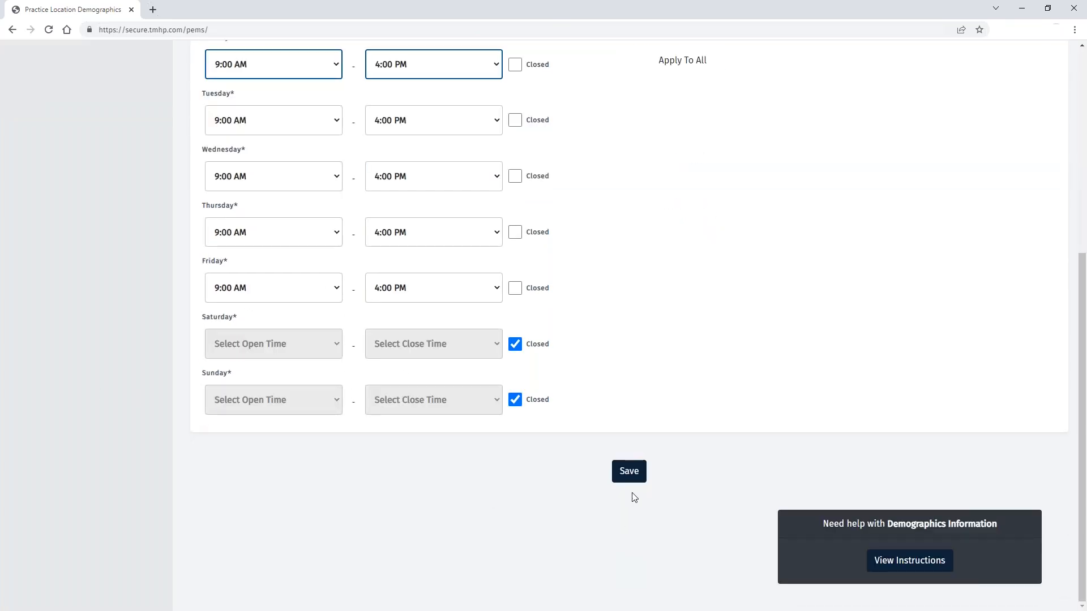
left_click(630, 475)
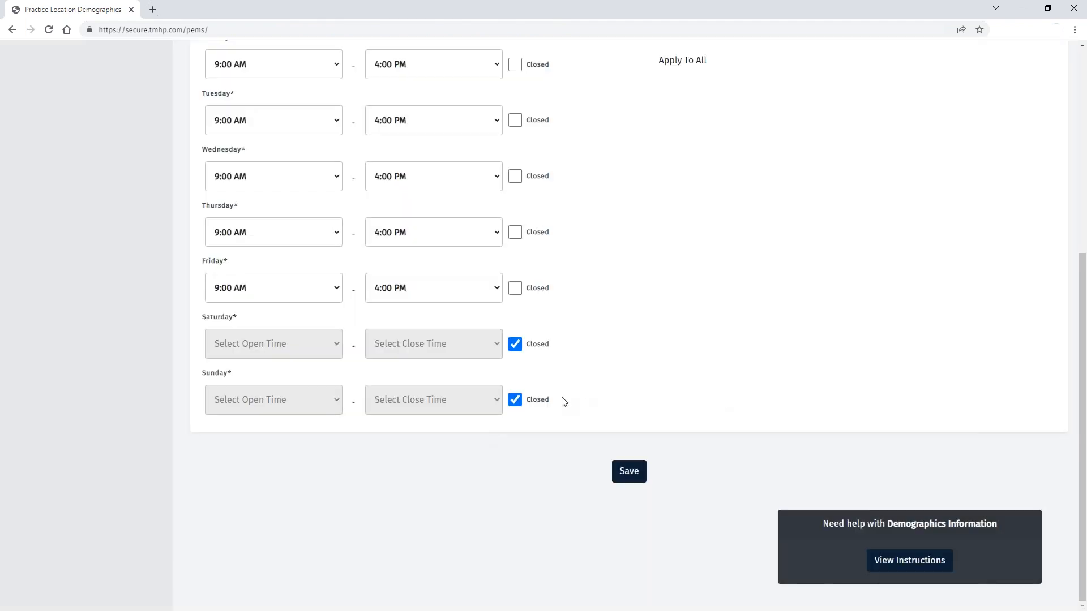
scroll(617, 378, "up", 6)
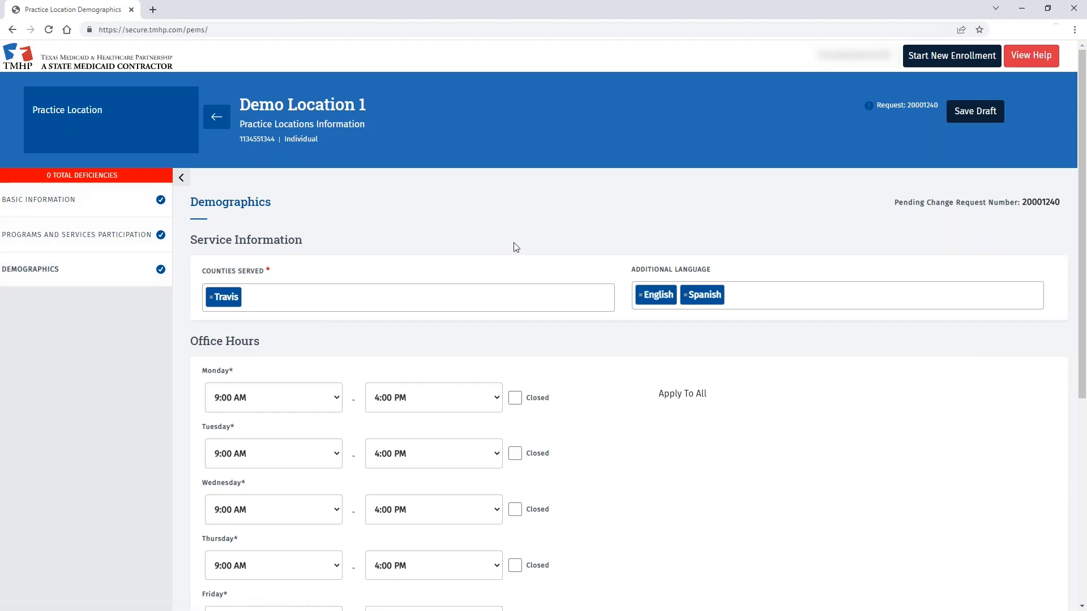
Step: Return to the change request and go through Attachments to Agreements & Signatures
left_click(221, 124)
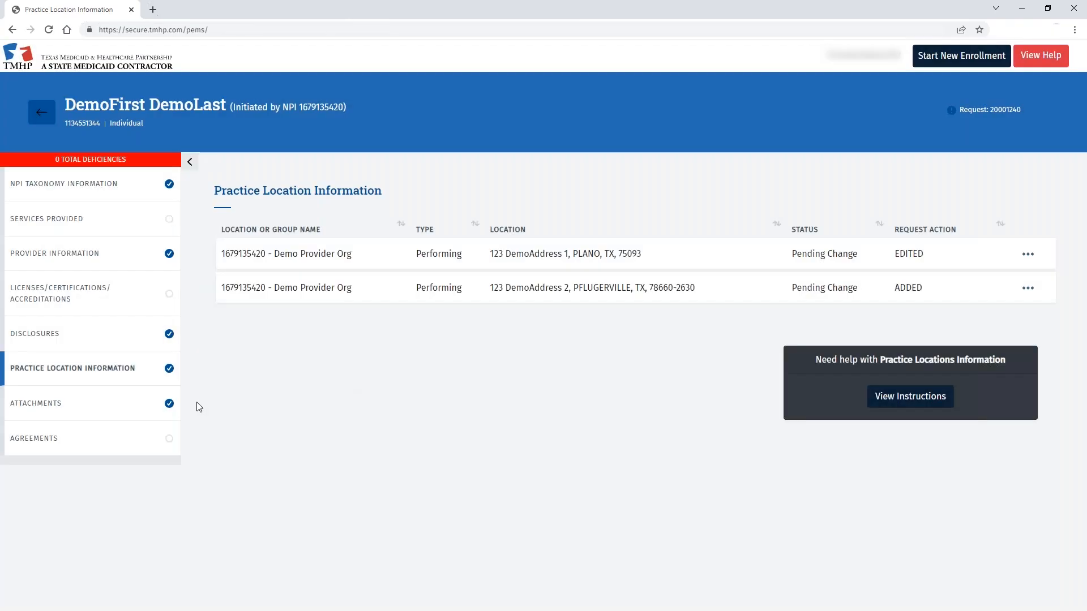
left_click(104, 408)
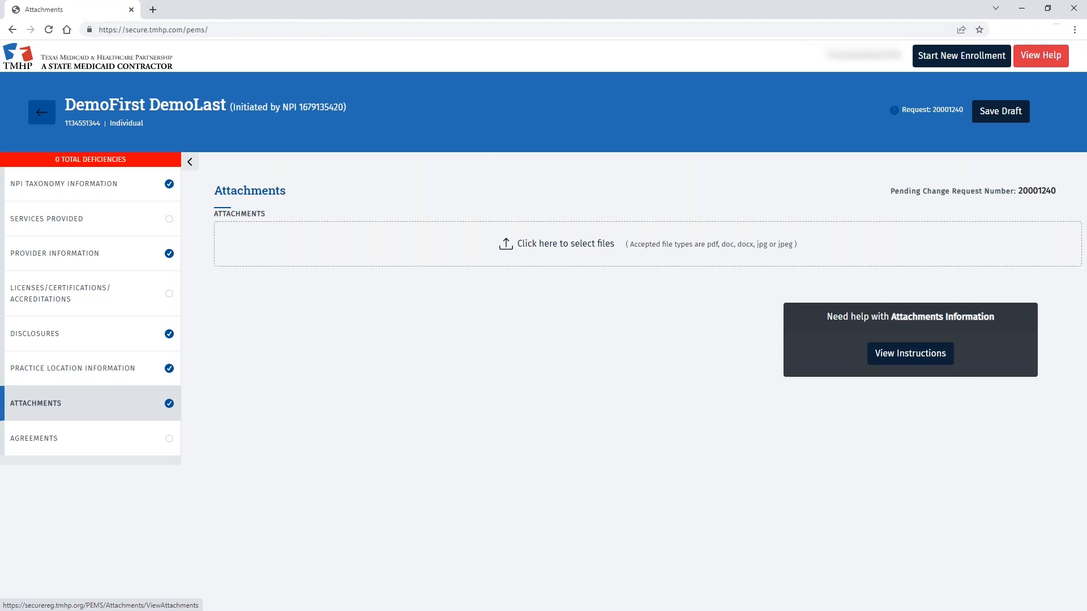
left_click(73, 449)
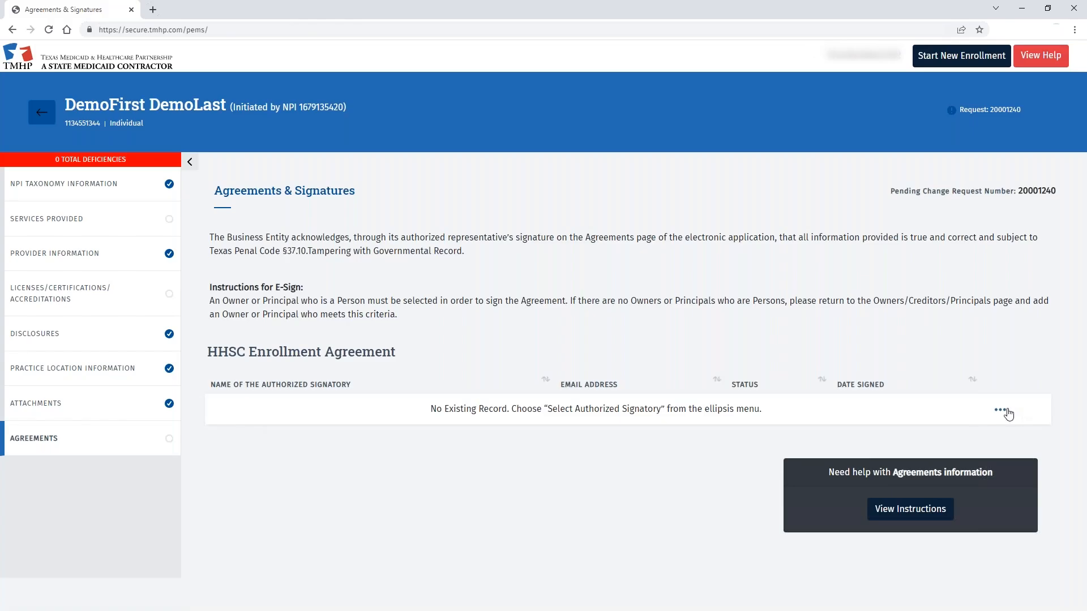
Step: Pick the authorized signatory for the HHSC Enrollment Agreement, enter the signatory's e-mail address, and activate the agreement
left_click(1001, 411)
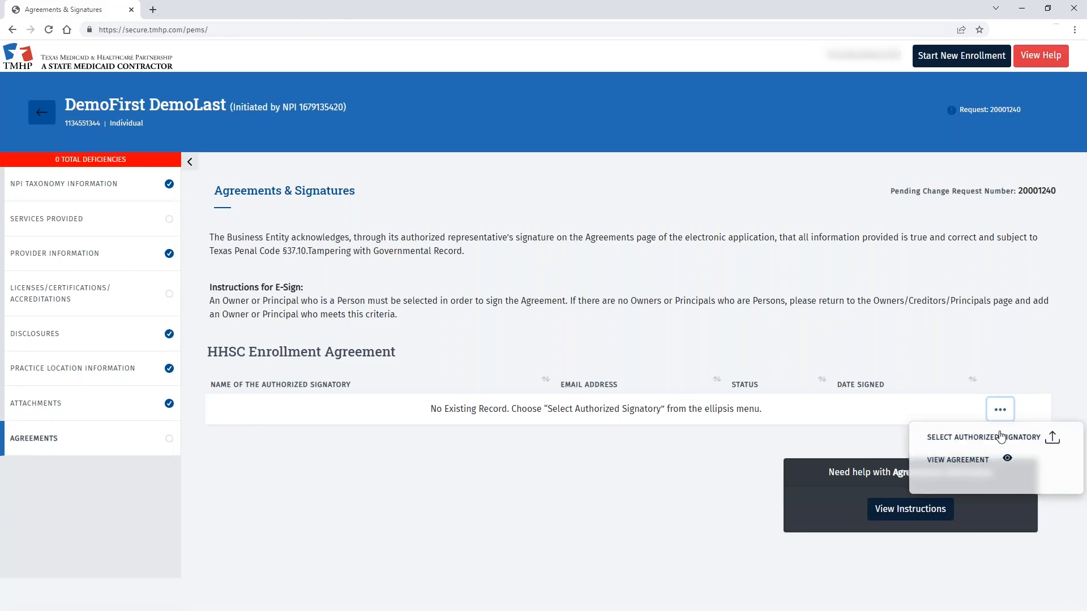
left_click(998, 437)
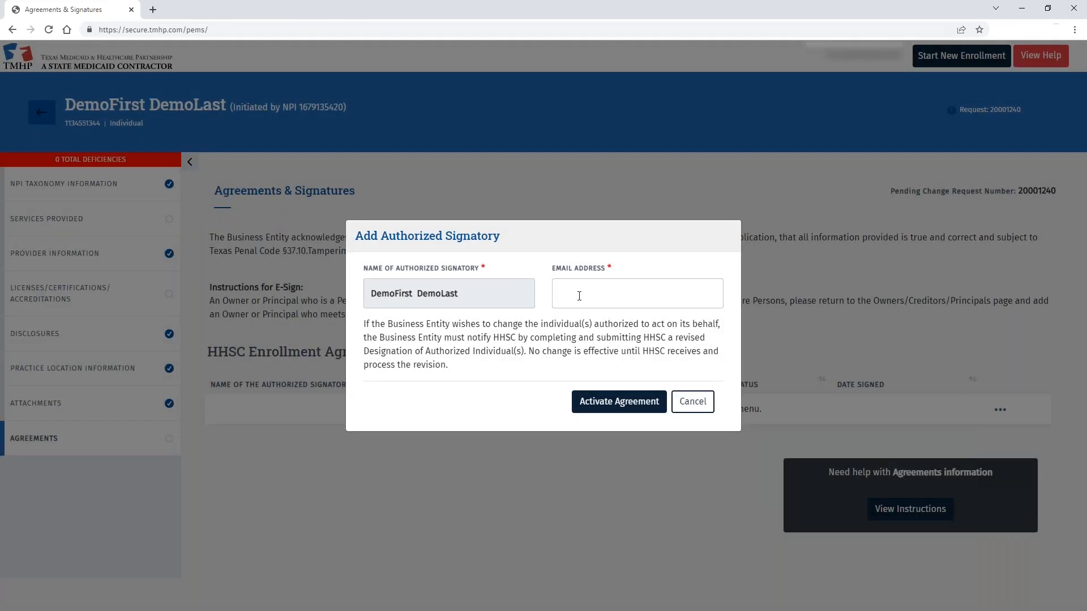
left_click(611, 294)
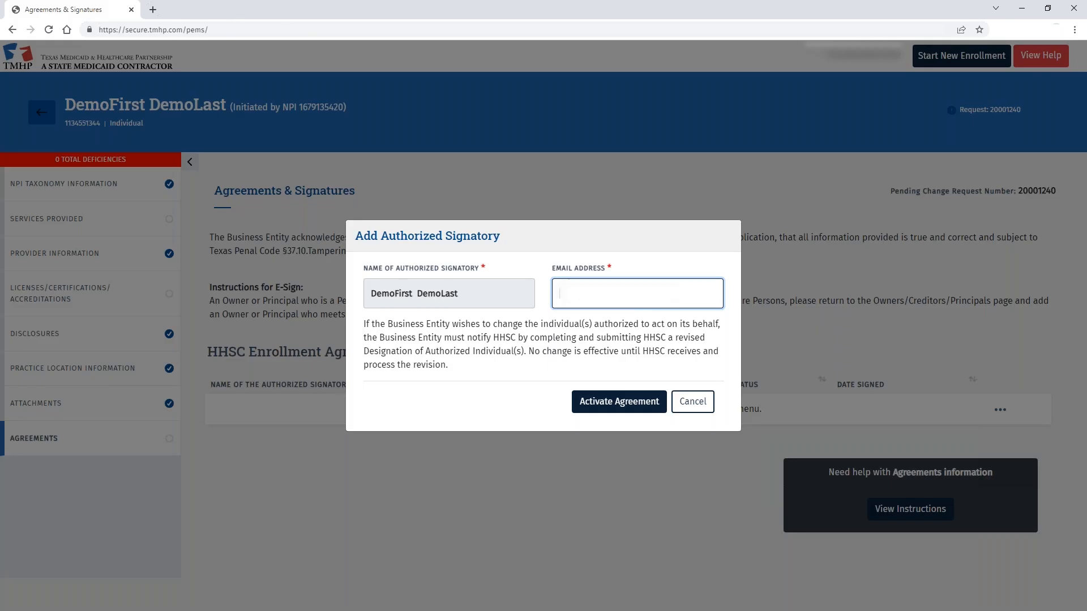
type("[blurred email address]")
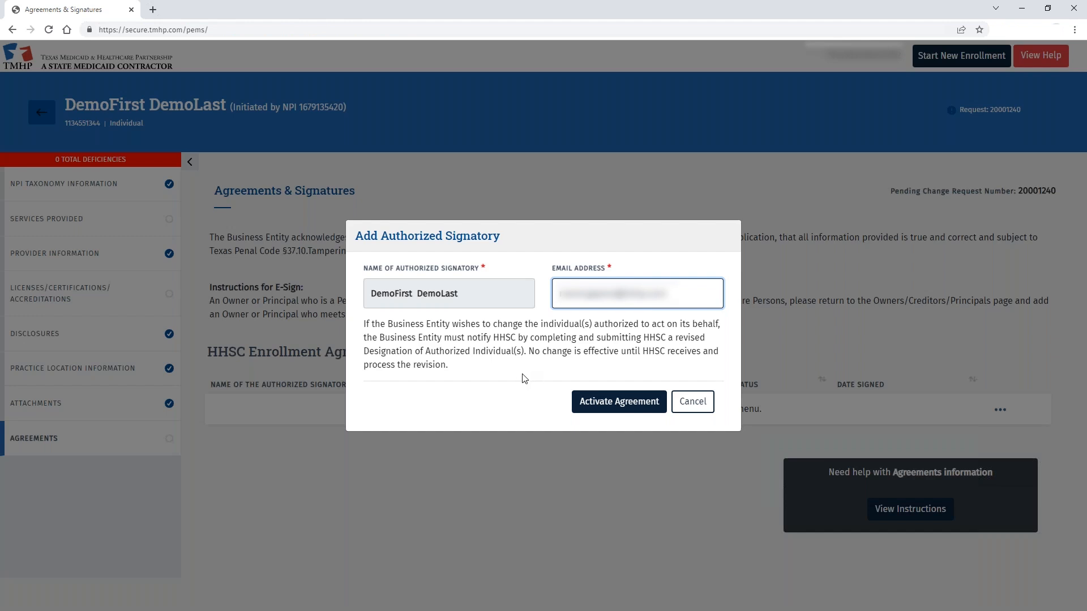
left_click(588, 401)
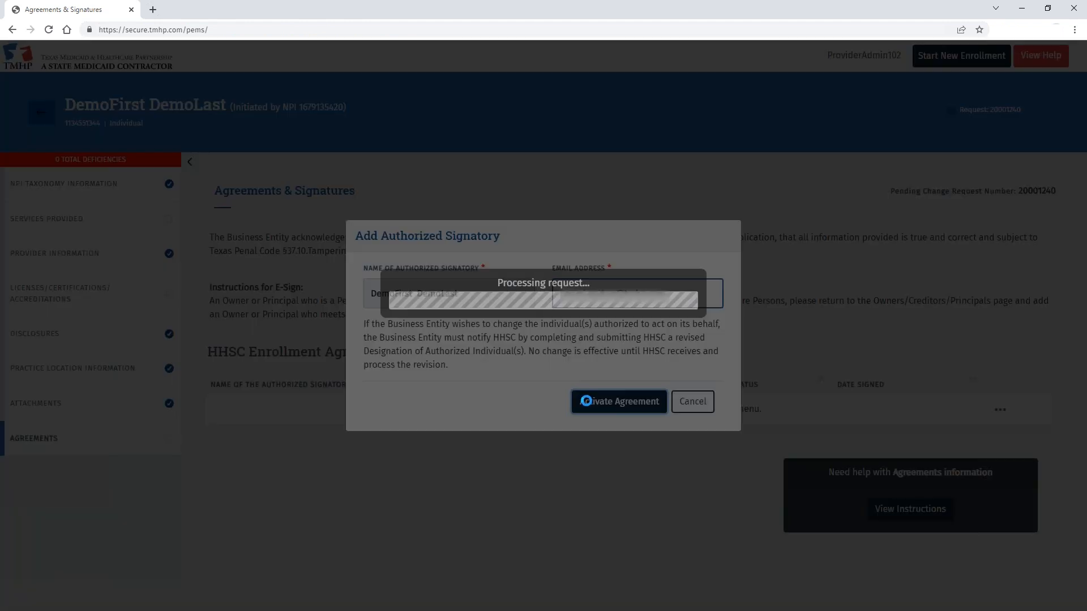